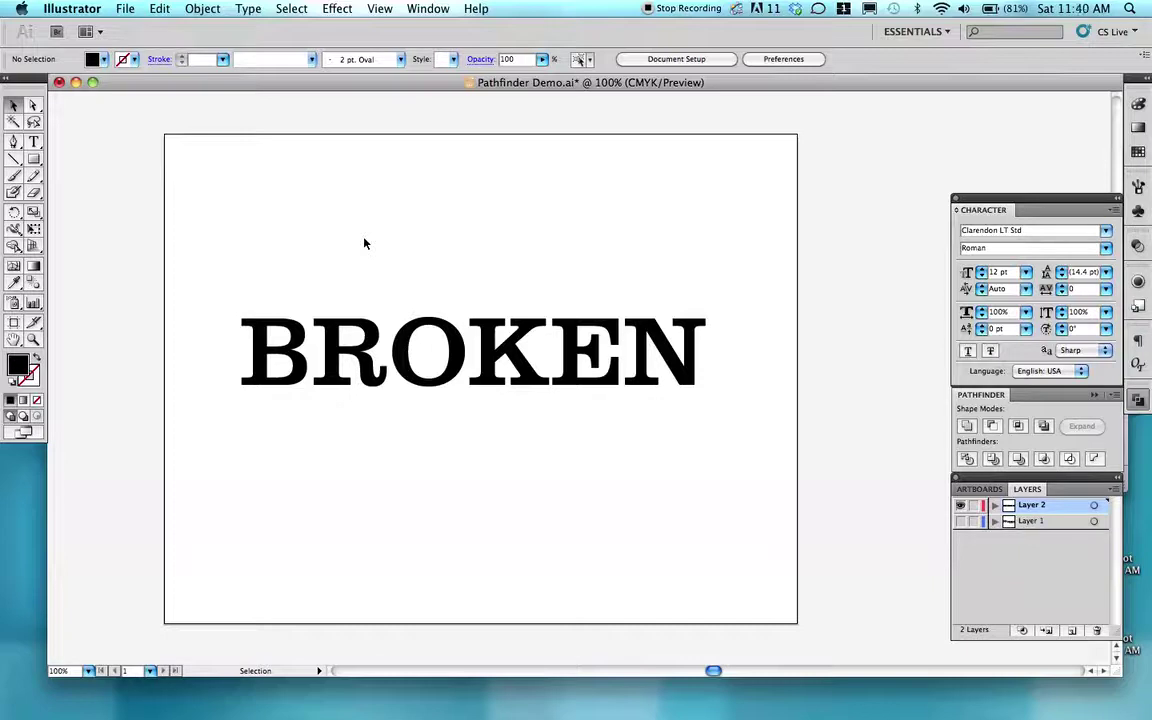
# Step: Select the 'BROKEN' text object (Clarendon LT Std, 125 pt) on the artboard
pyautogui.click(437, 383)
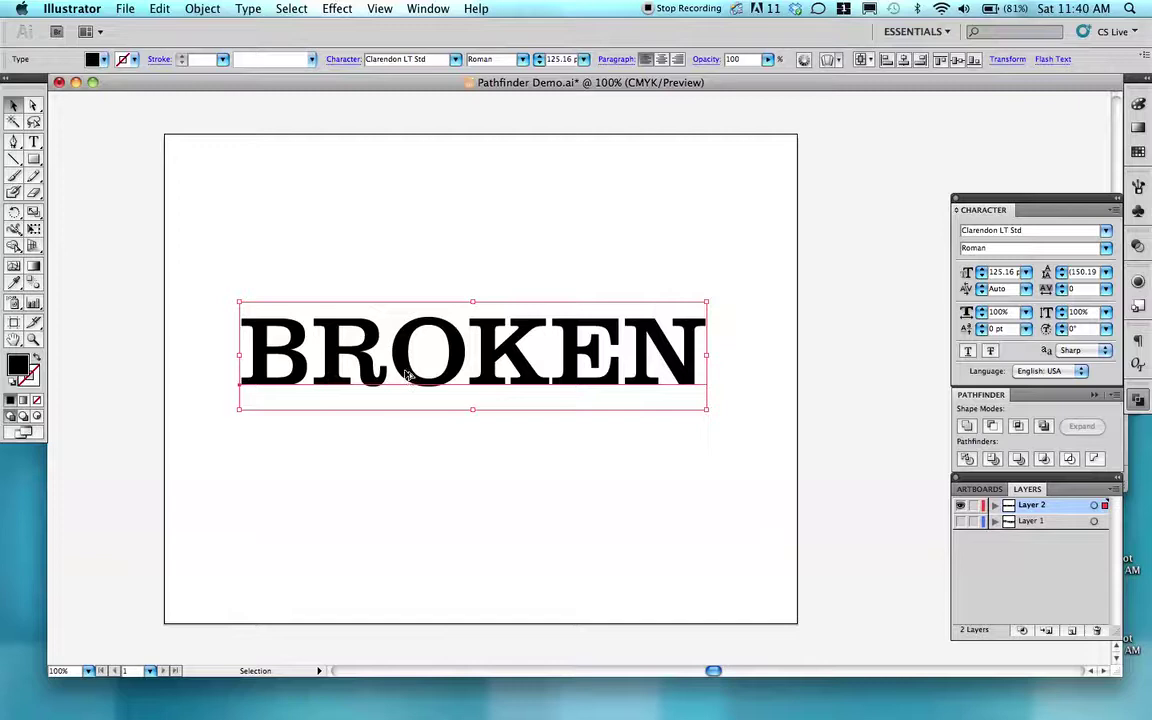
# Step: Alt-drag a spare copy of BROKEN to the right, then reselect the original word
pyautogui.moveTo(400, 374); pyautogui.dragTo(940, 378)
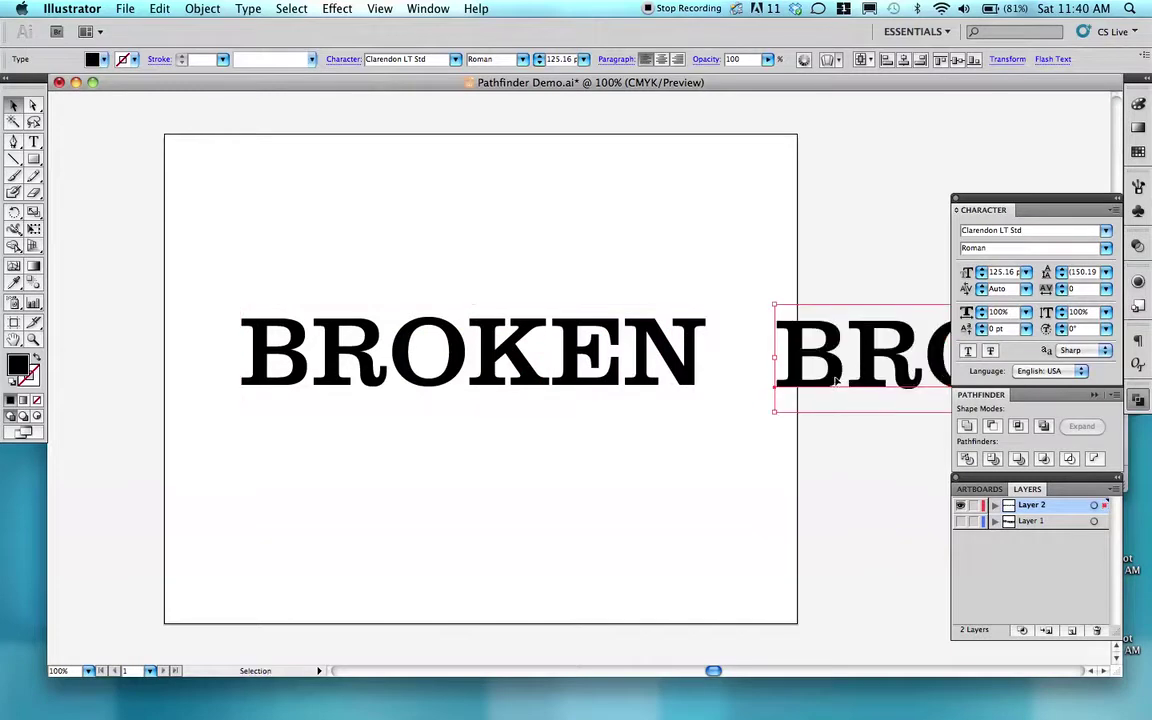
pyautogui.moveTo(835, 380); pyautogui.dragTo(882, 381)
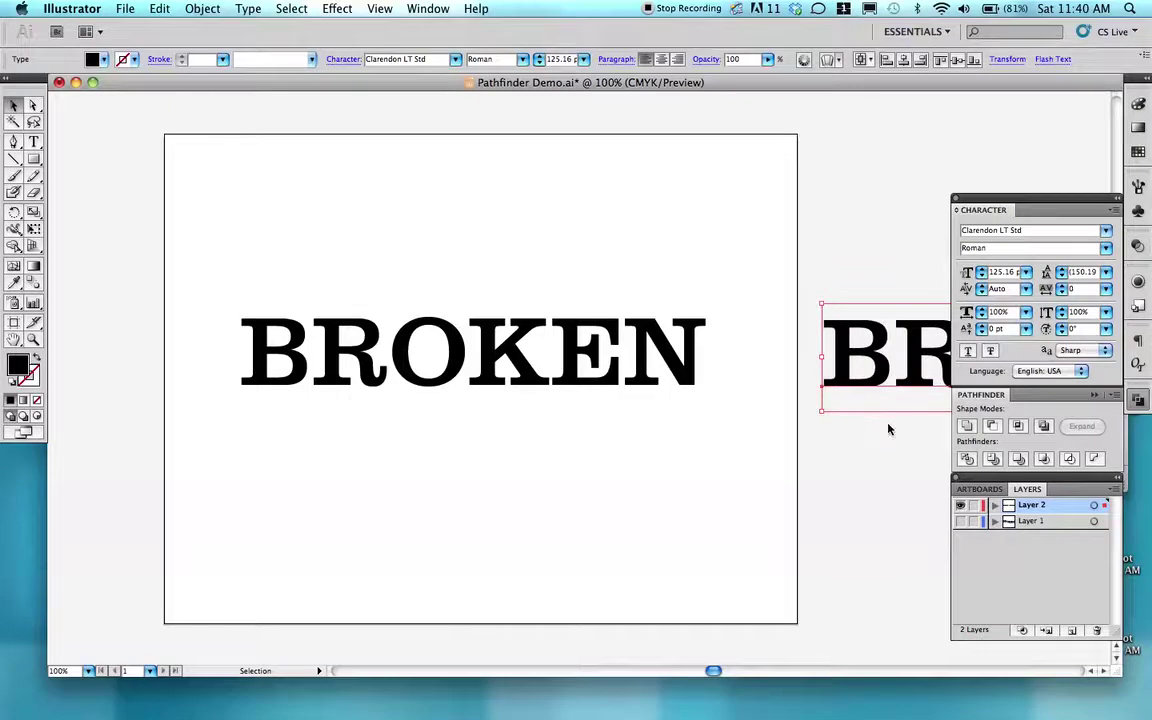
pyautogui.click(800, 382)
pyautogui.click(610, 386)
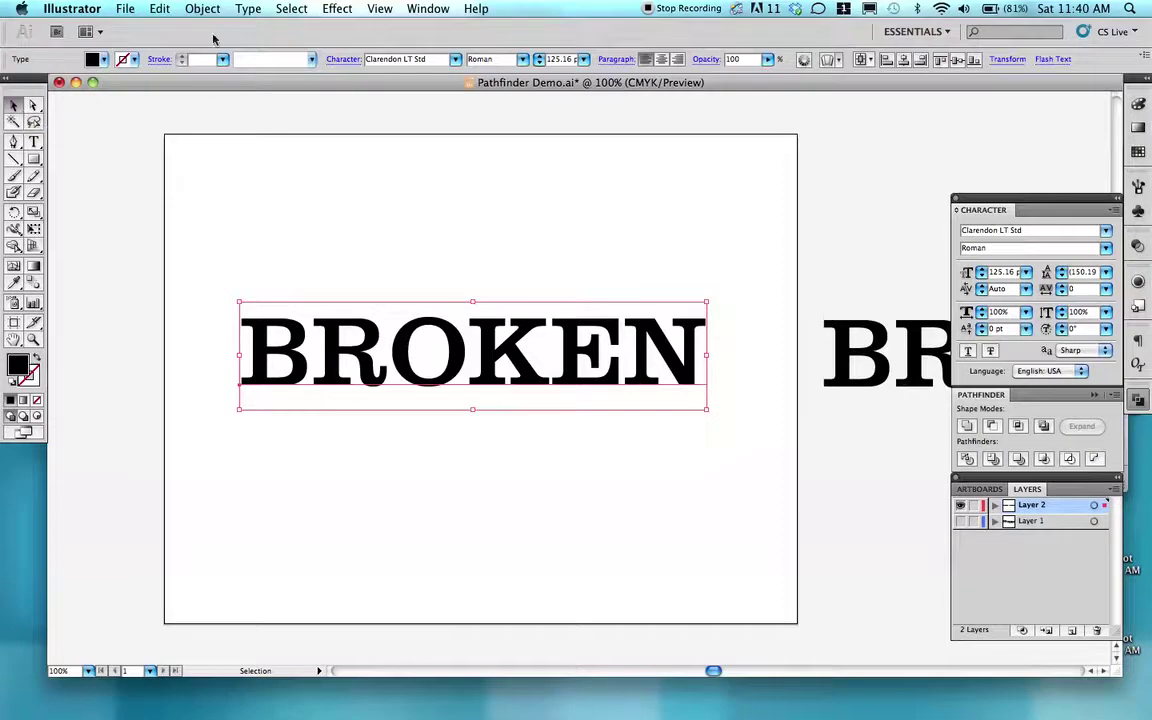
# Step: Convert the original BROKEN to outlines with Type > Create Outlines, then ungroup the letters
pyautogui.click(250, 9)
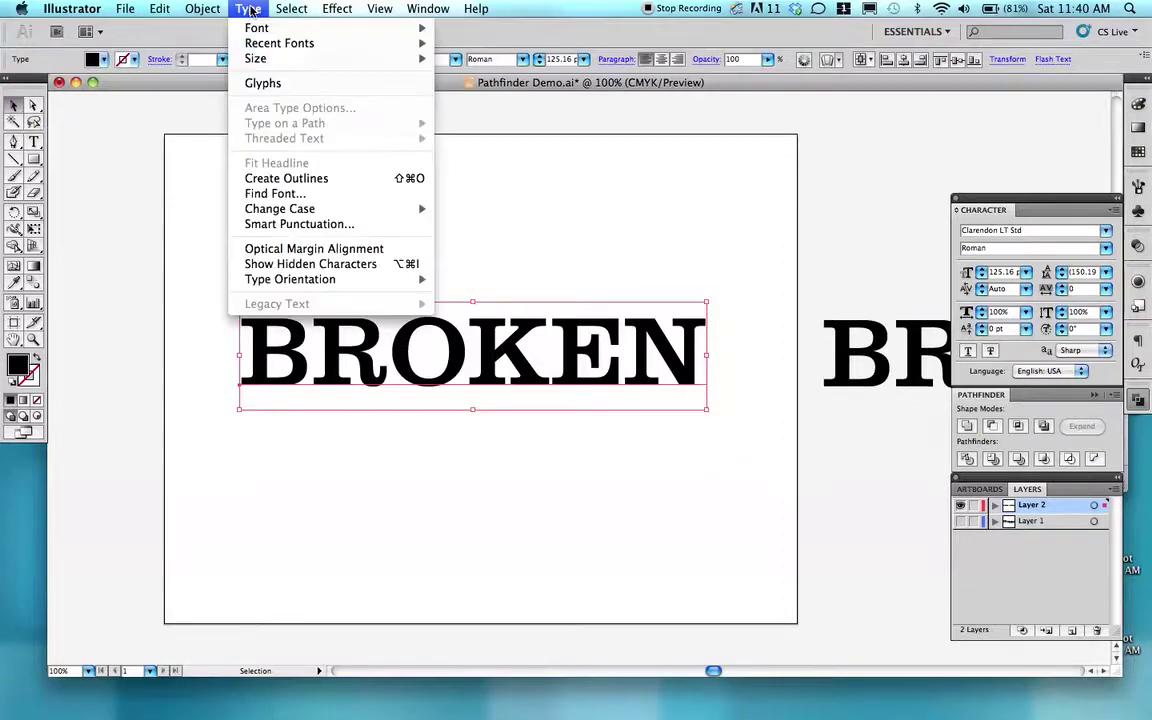
pyautogui.click(307, 179)
pyautogui.click(403, 305)
pyautogui.moveTo(403, 305); pyautogui.dragTo(405, 353)
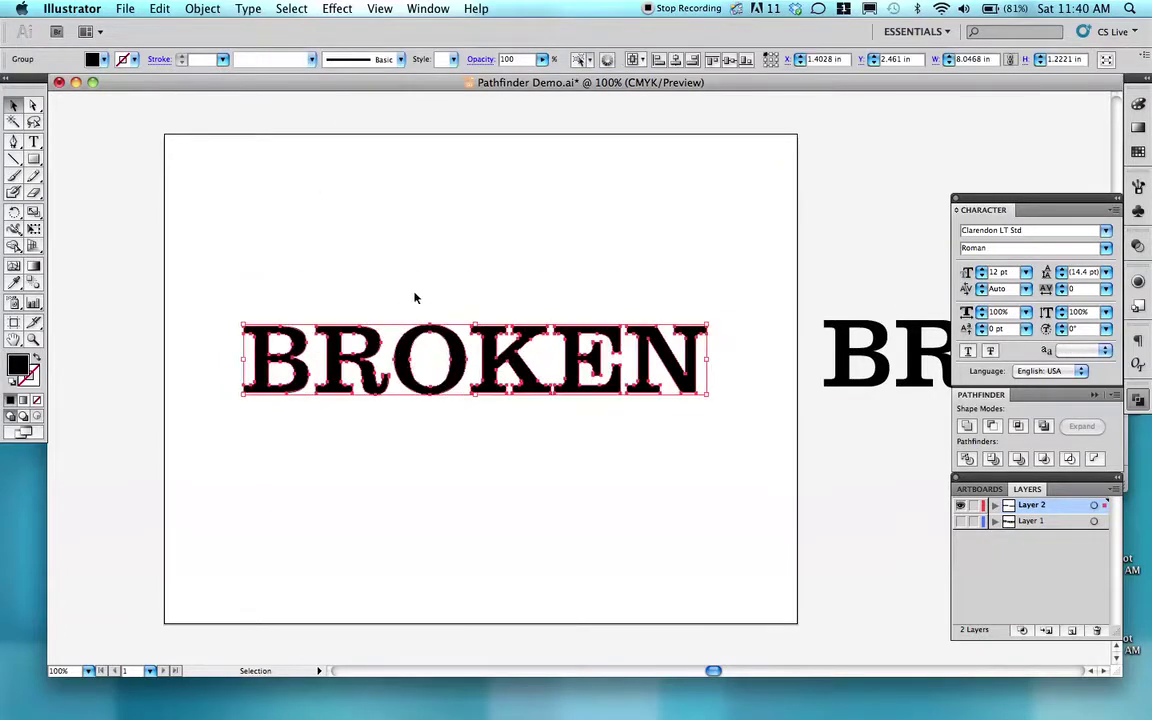
pyautogui.click(205, 10)
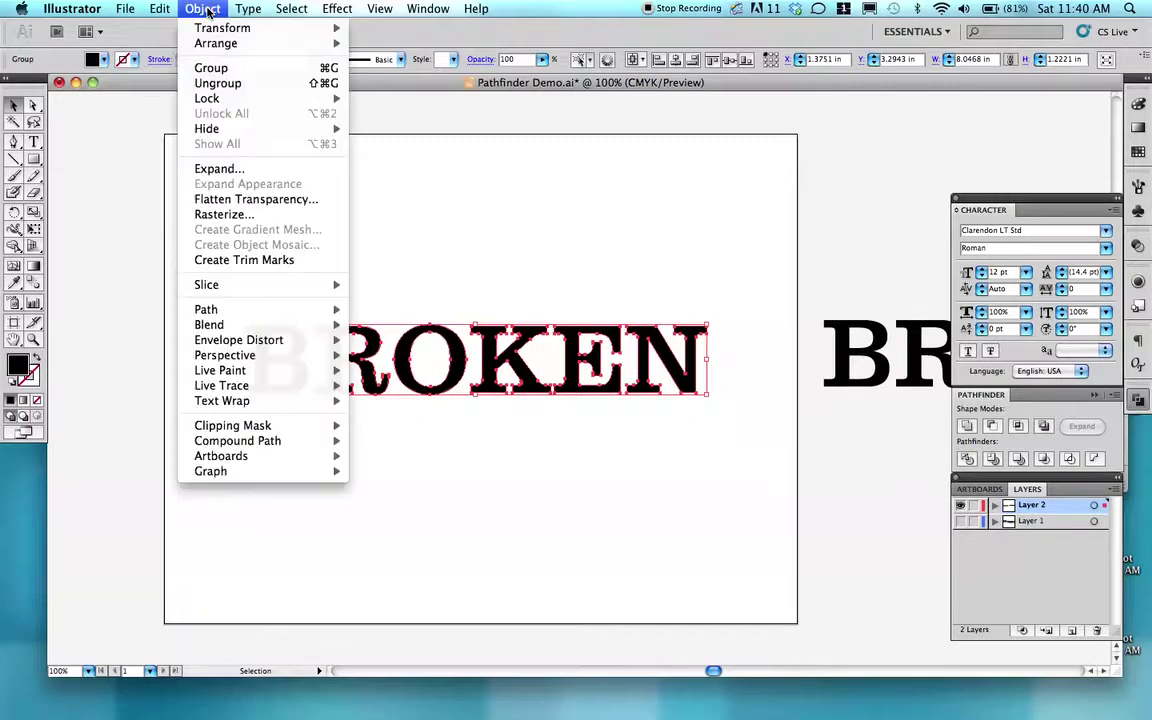
pyautogui.click(226, 88)
# Step: Try raising the O above the baseline, then undo it back into line
pyautogui.click(429, 237)
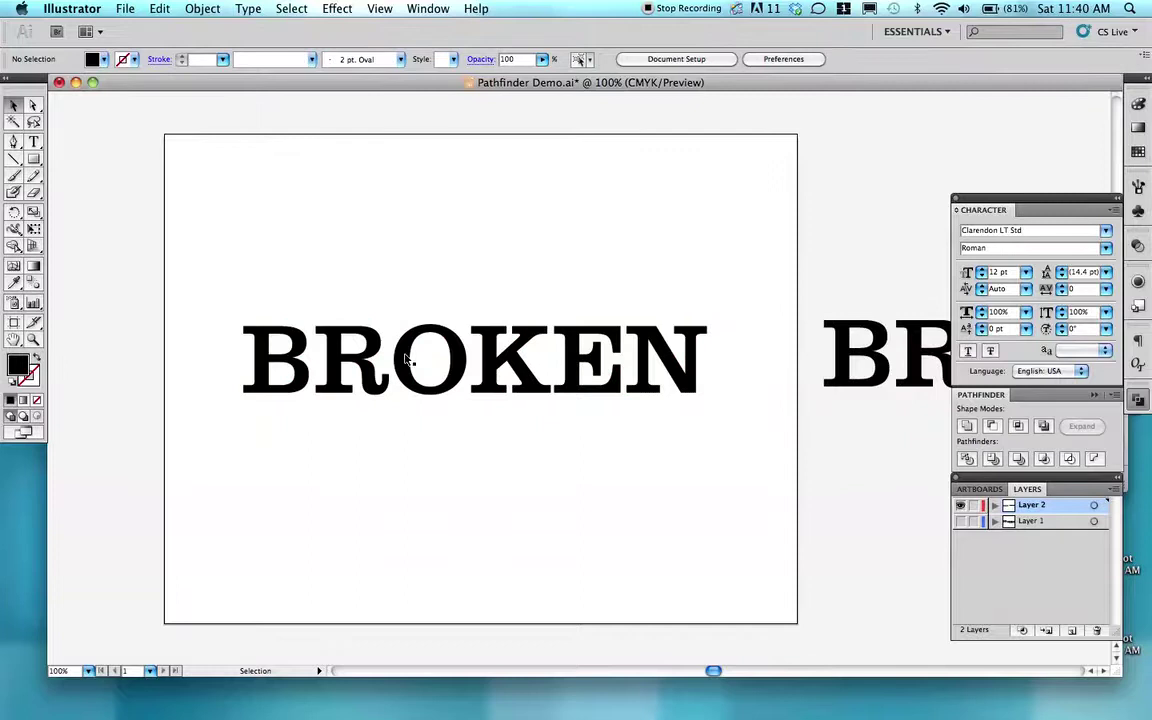
pyautogui.moveTo(405, 355); pyautogui.dragTo(410, 303)
pyautogui.click(486, 237)
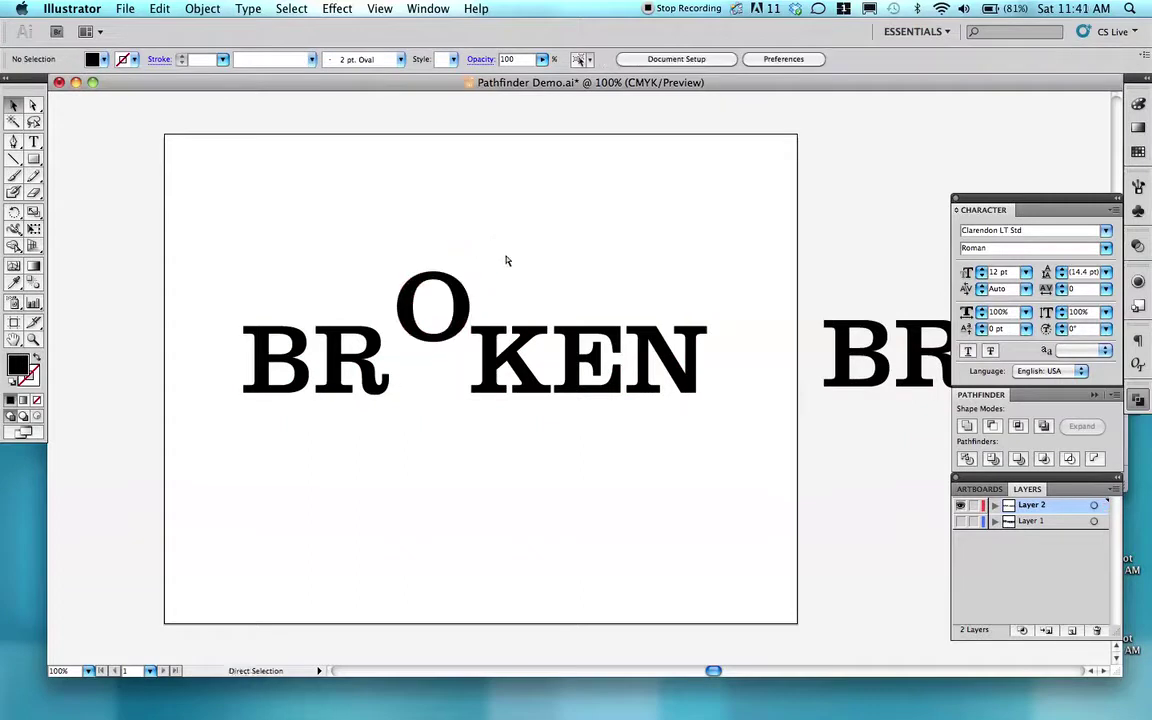
pyautogui.press('super+z')
pyautogui.press('super+z')
pyautogui.click(504, 262)
# Step: Lower O, K, E and N below the baseline and tilt the E and N upward
pyautogui.moveTo(422, 307); pyautogui.dragTo(722, 424)
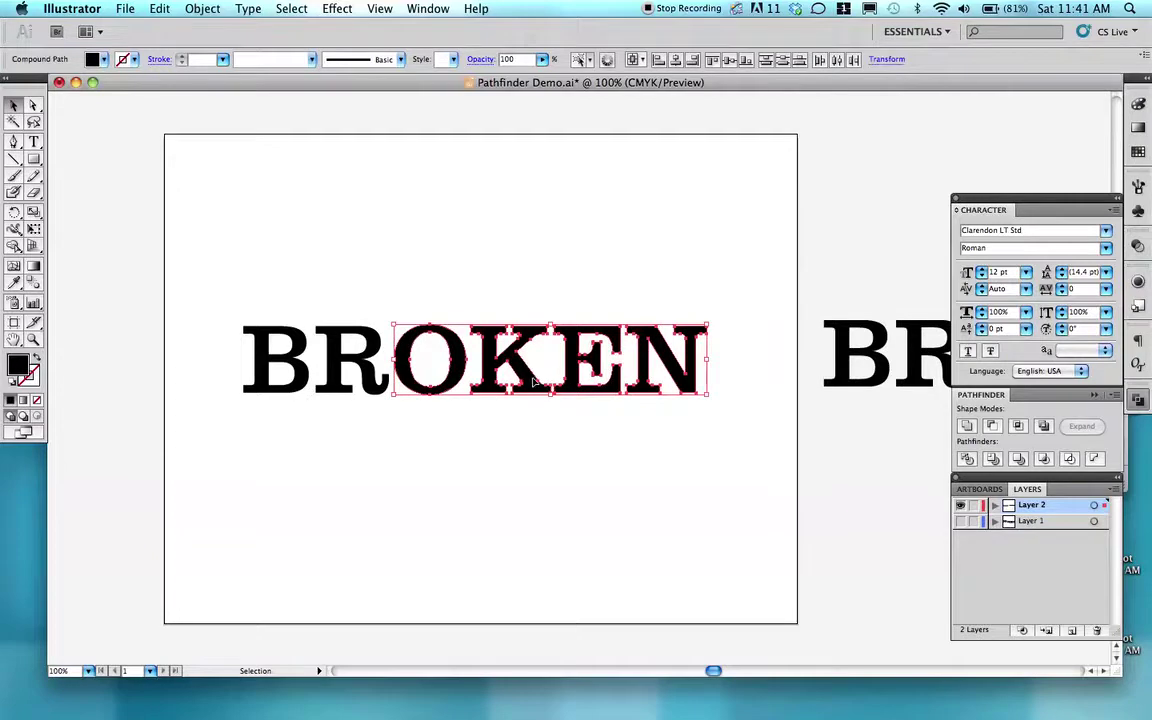
pyautogui.moveTo(534, 385)
pyautogui.mouseDown()
pyautogui.moveTo(532, 437)
pyautogui.moveTo(534, 405)
pyautogui.mouseUp()
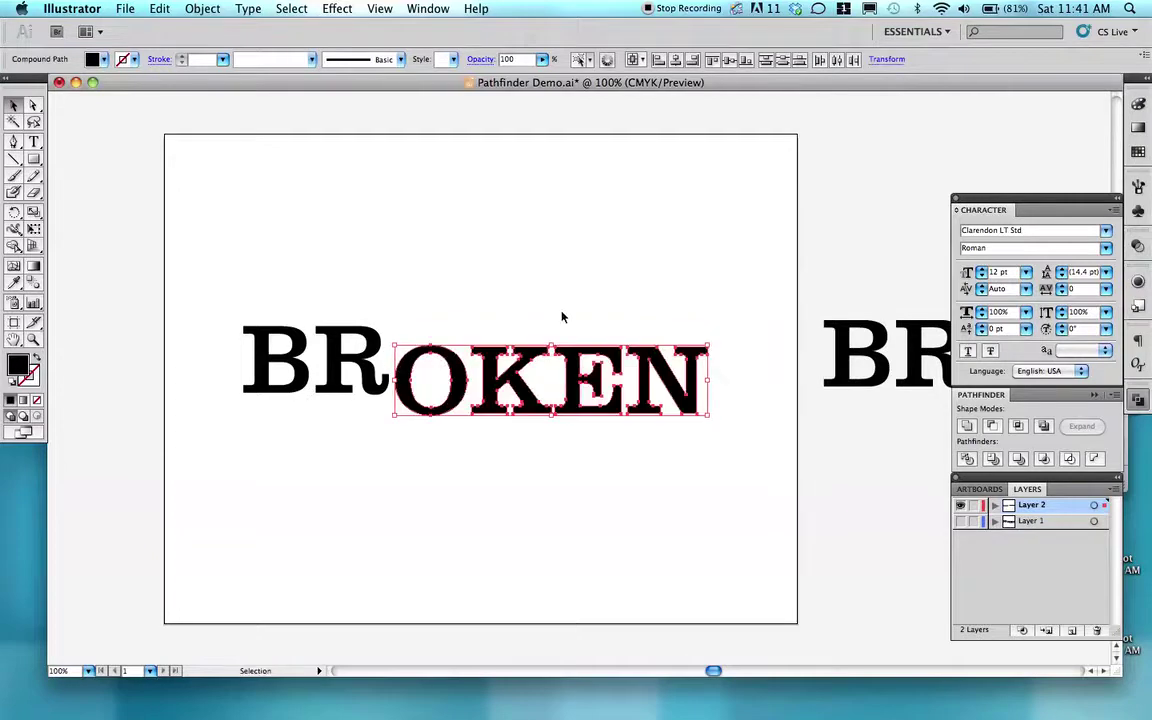
pyautogui.click(600, 344)
pyautogui.moveTo(582, 323); pyautogui.dragTo(708, 318)
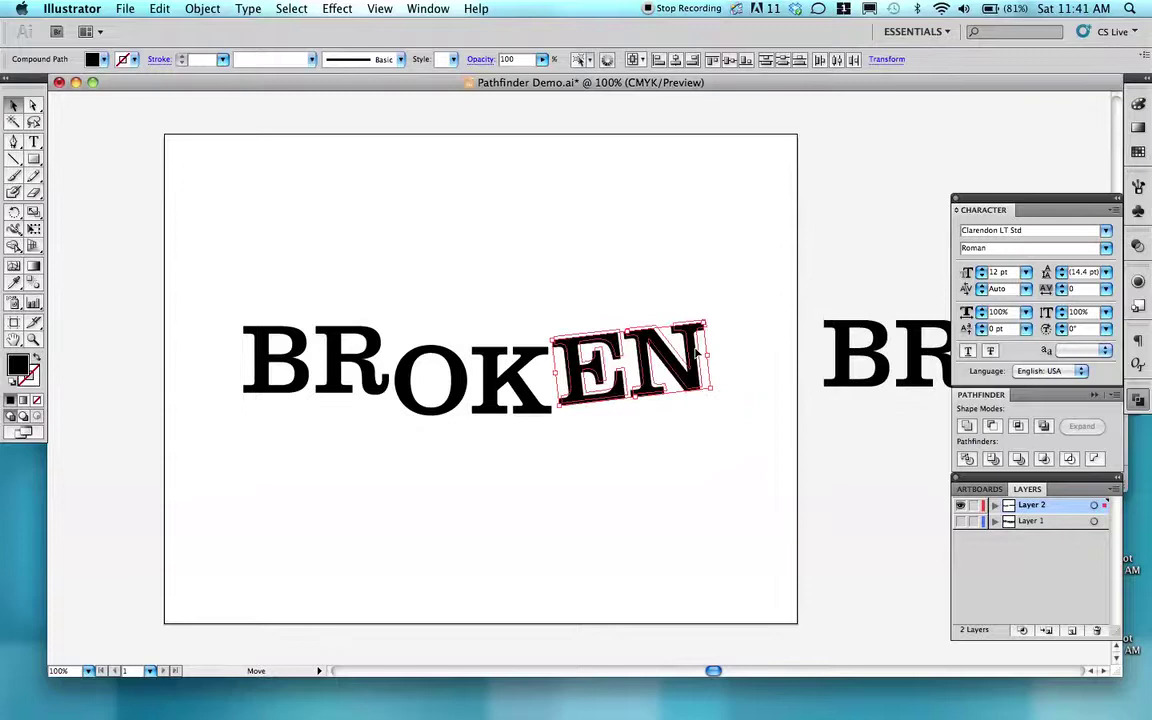
pyautogui.click(736, 350)
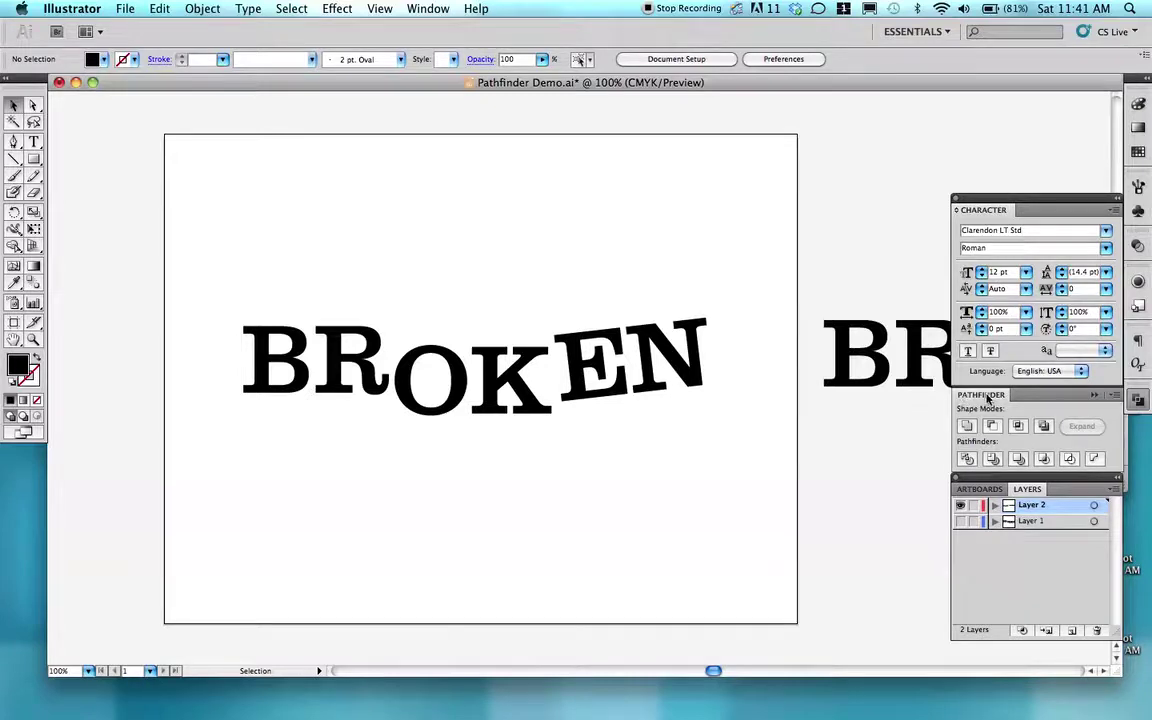
pyautogui.click(1097, 396)
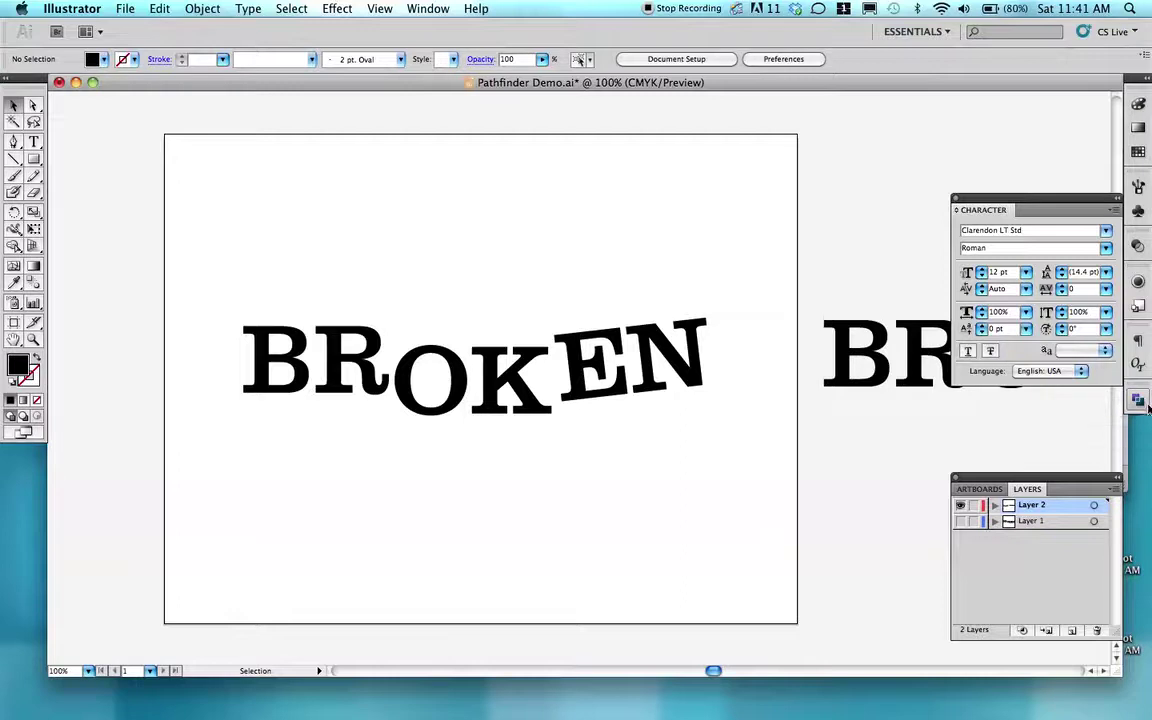
pyautogui.click(440, 9)
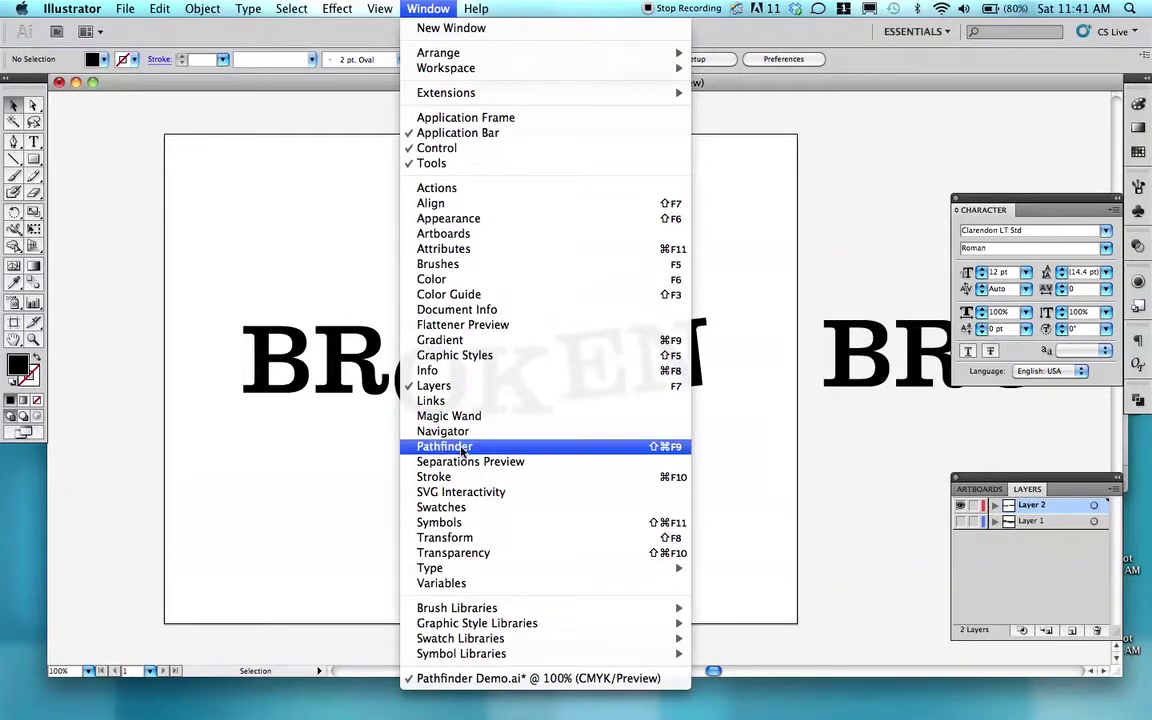
pyautogui.click(445, 446)
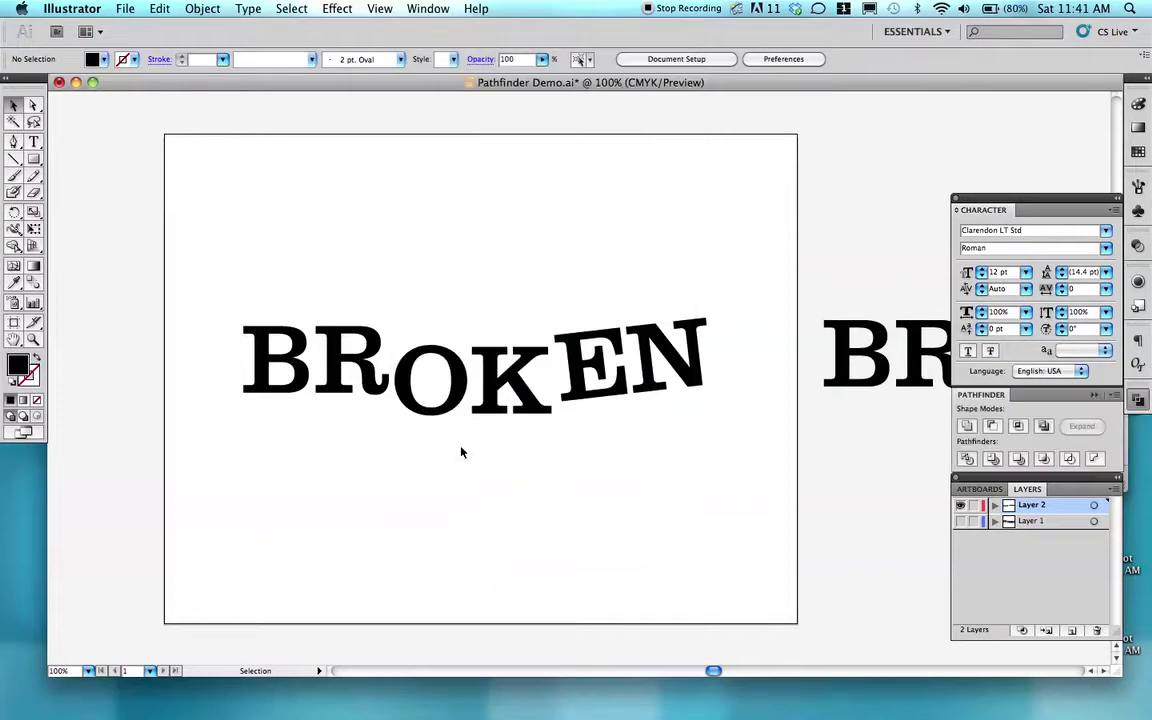
# Step: Draw a black rectangle over the top of the N, nudge it right and down, and select both
pyautogui.click(34, 160)
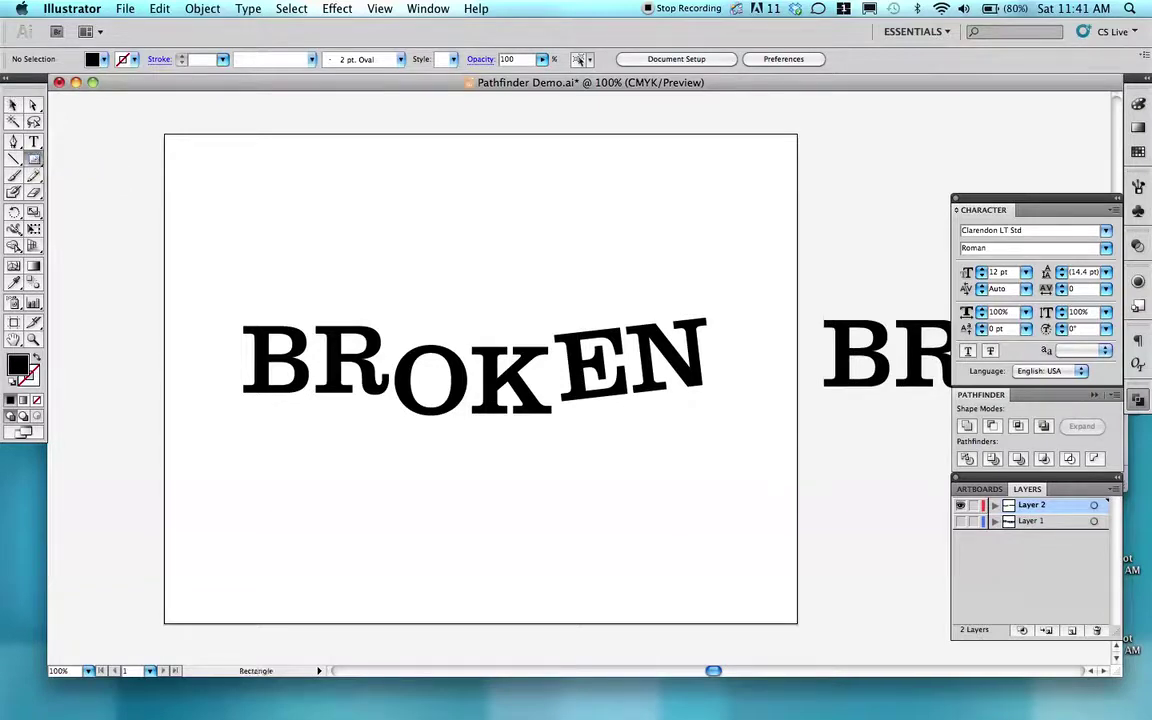
pyautogui.moveTo(650, 275); pyautogui.dragTo(734, 366)
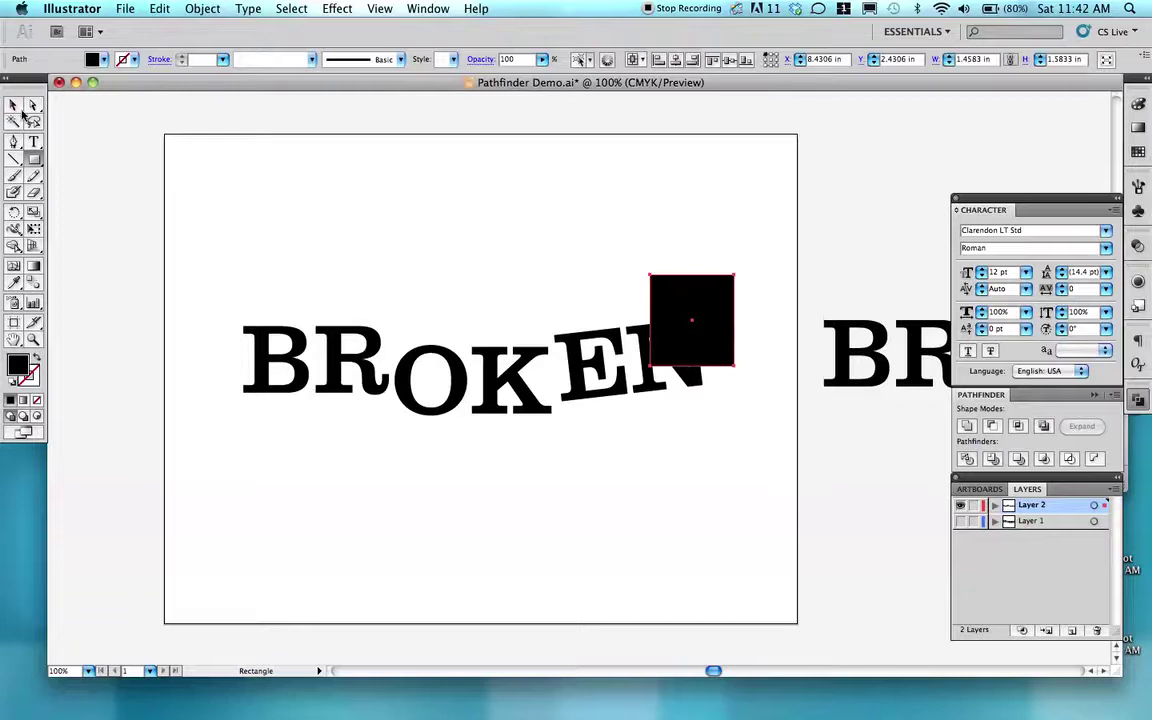
pyautogui.click(13, 104)
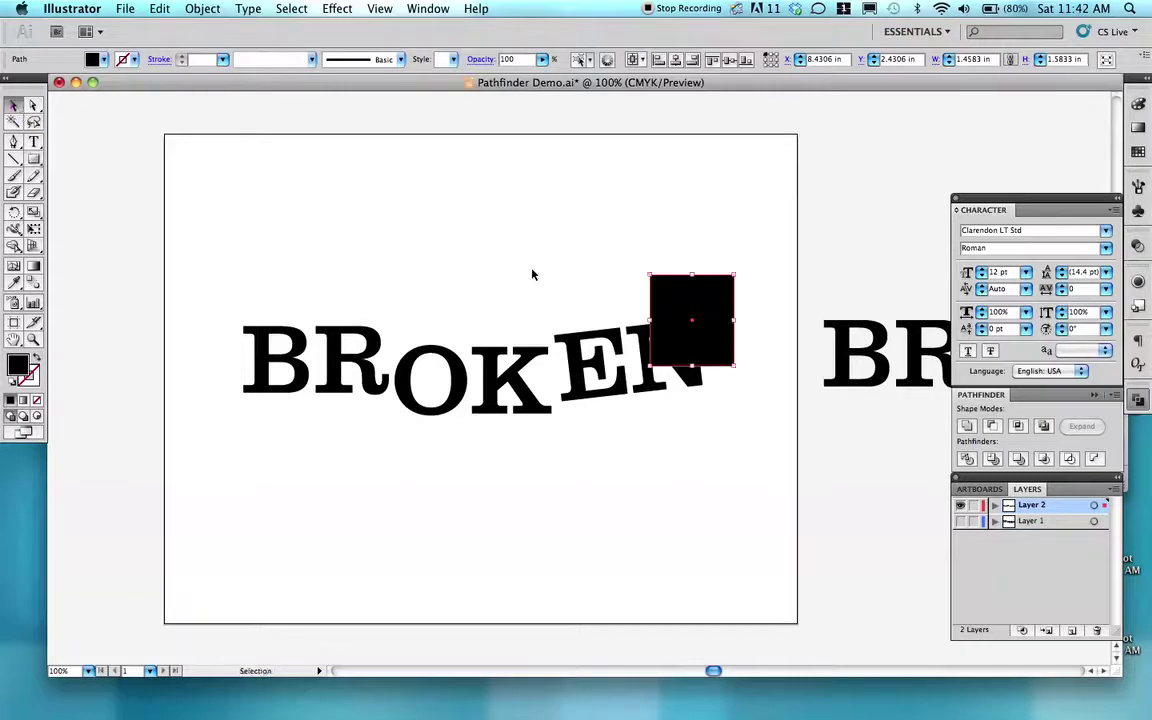
pyautogui.moveTo(681, 309); pyautogui.dragTo(684, 308)
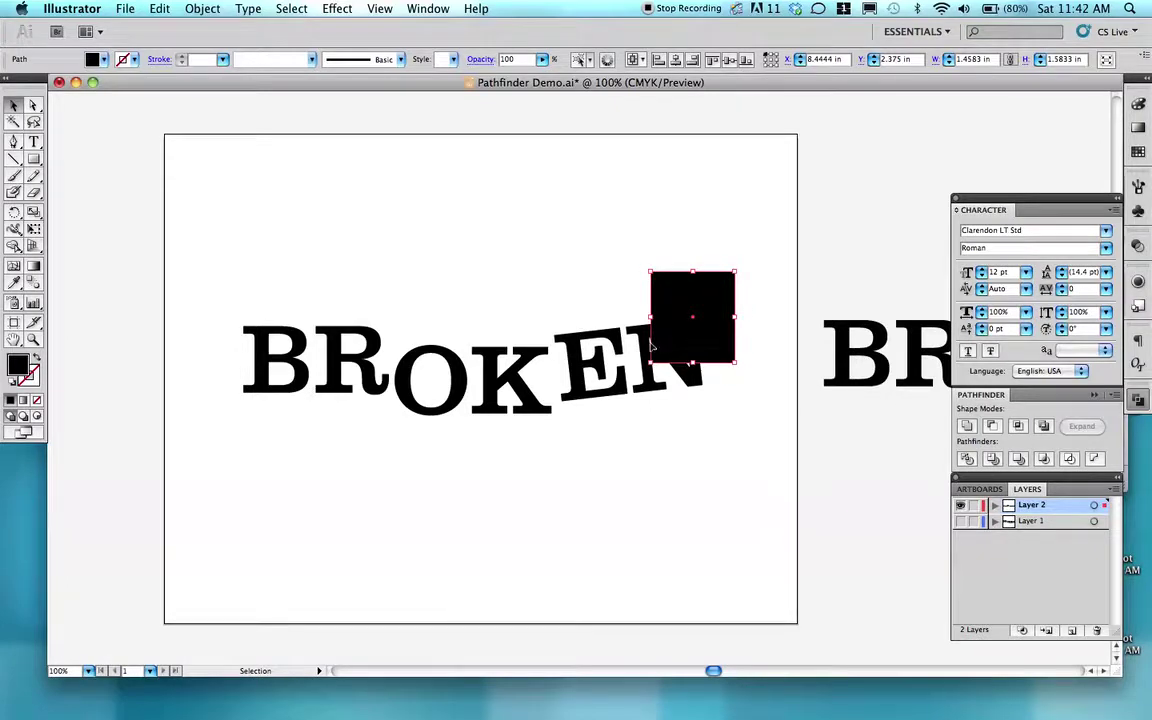
pyautogui.moveTo(666, 336); pyautogui.dragTo(686, 343)
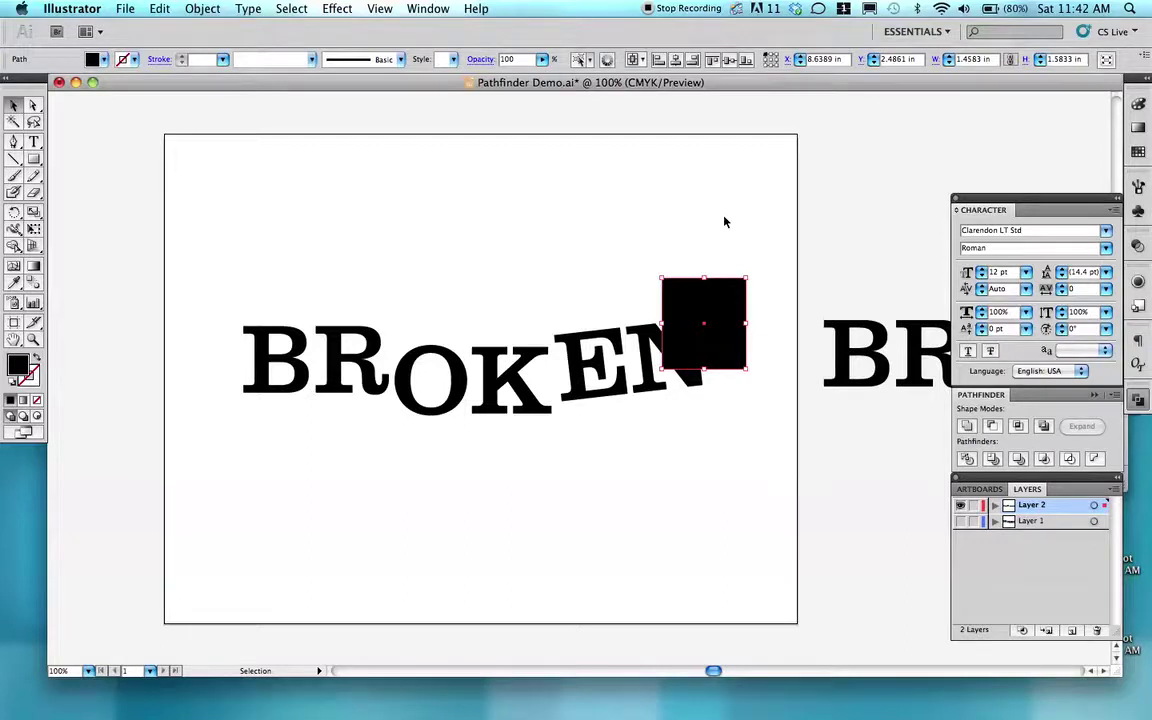
pyautogui.moveTo(646, 221); pyautogui.dragTo(738, 414)
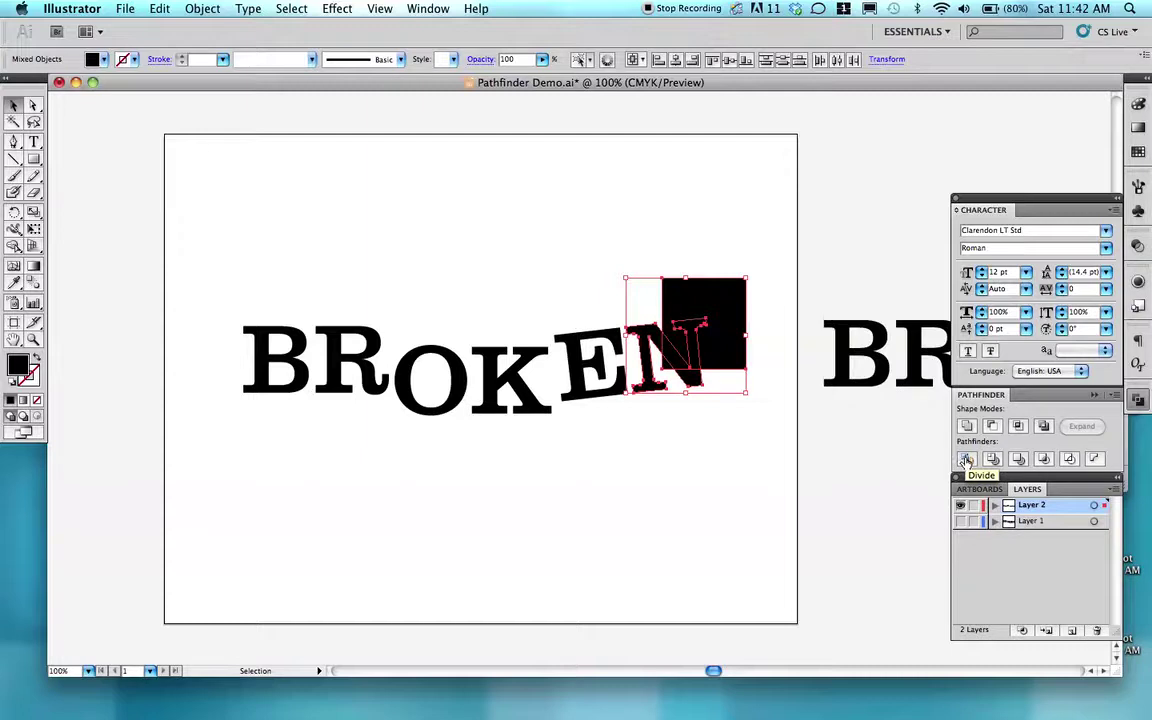
# Step: Apply Pathfinder Divide to the selected N and rectangle
pyautogui.click(966, 460)
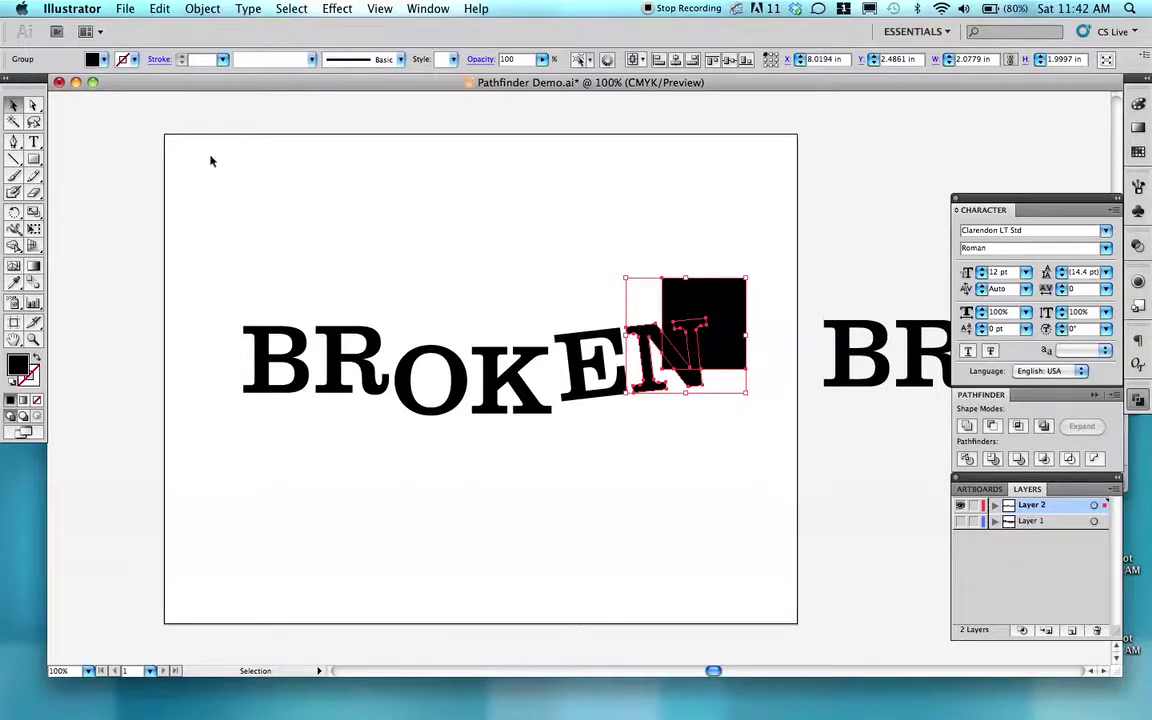
# Step: With the Direct Selection tool, delete the leftover black square over the N
pyautogui.click(35, 107)
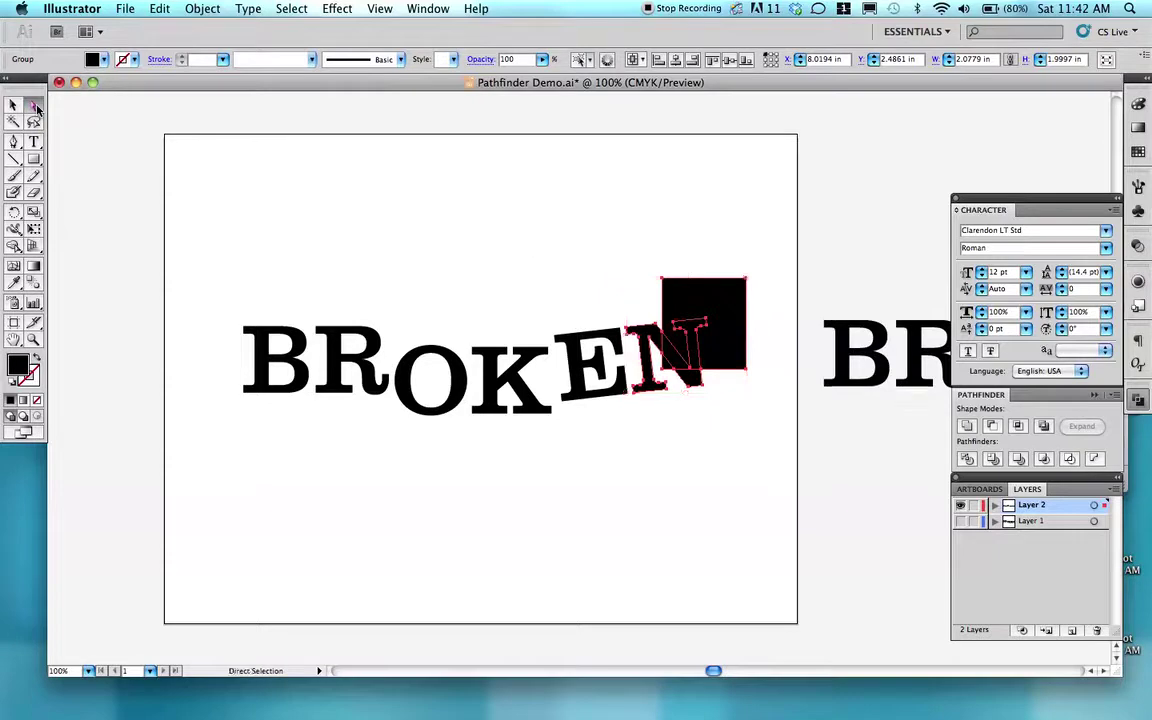
pyautogui.click(779, 304)
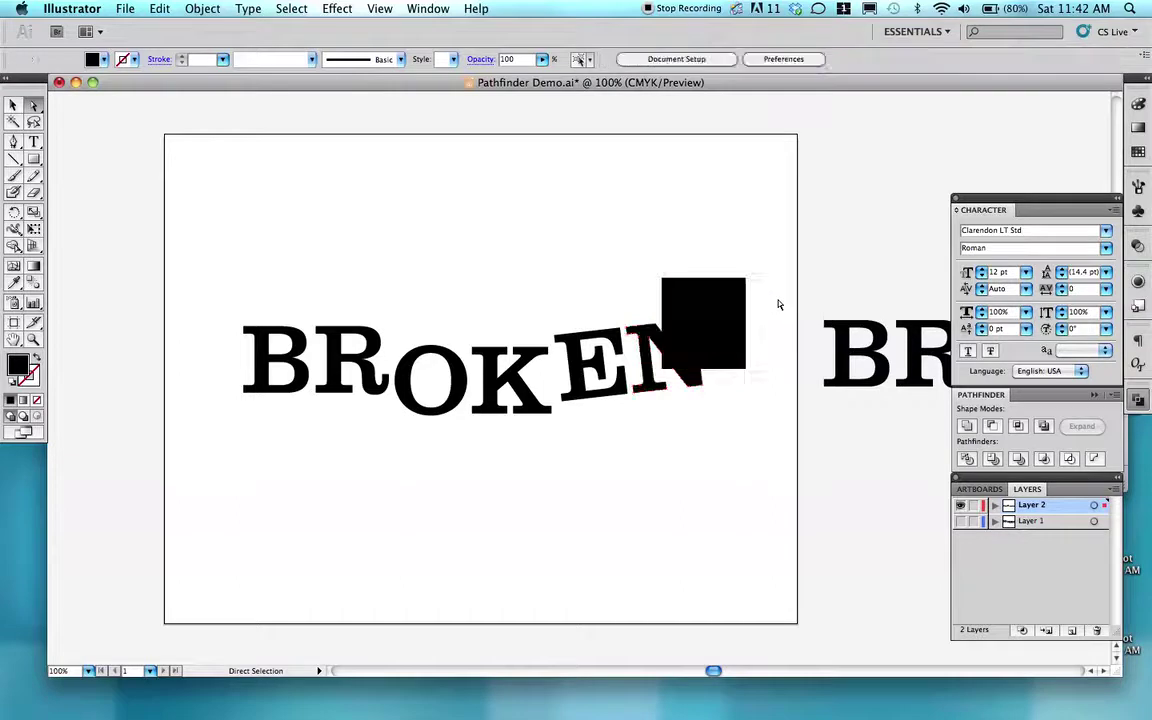
pyautogui.click(717, 298)
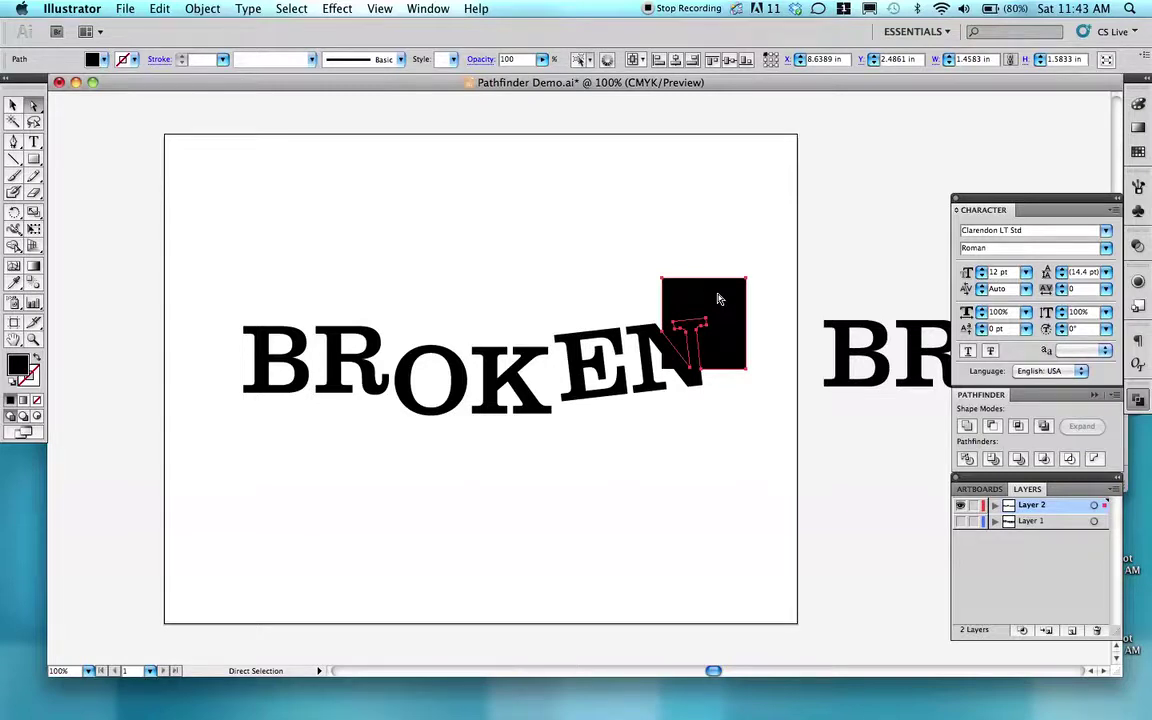
pyautogui.press('Delete')
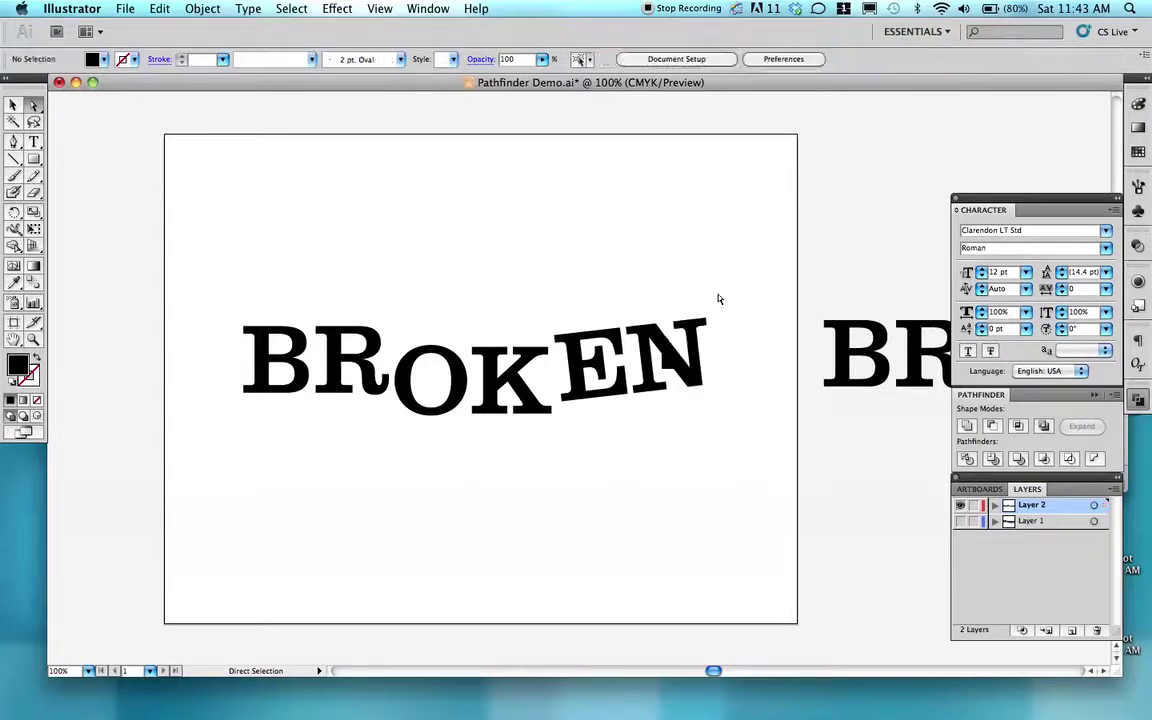
pyautogui.click(663, 367)
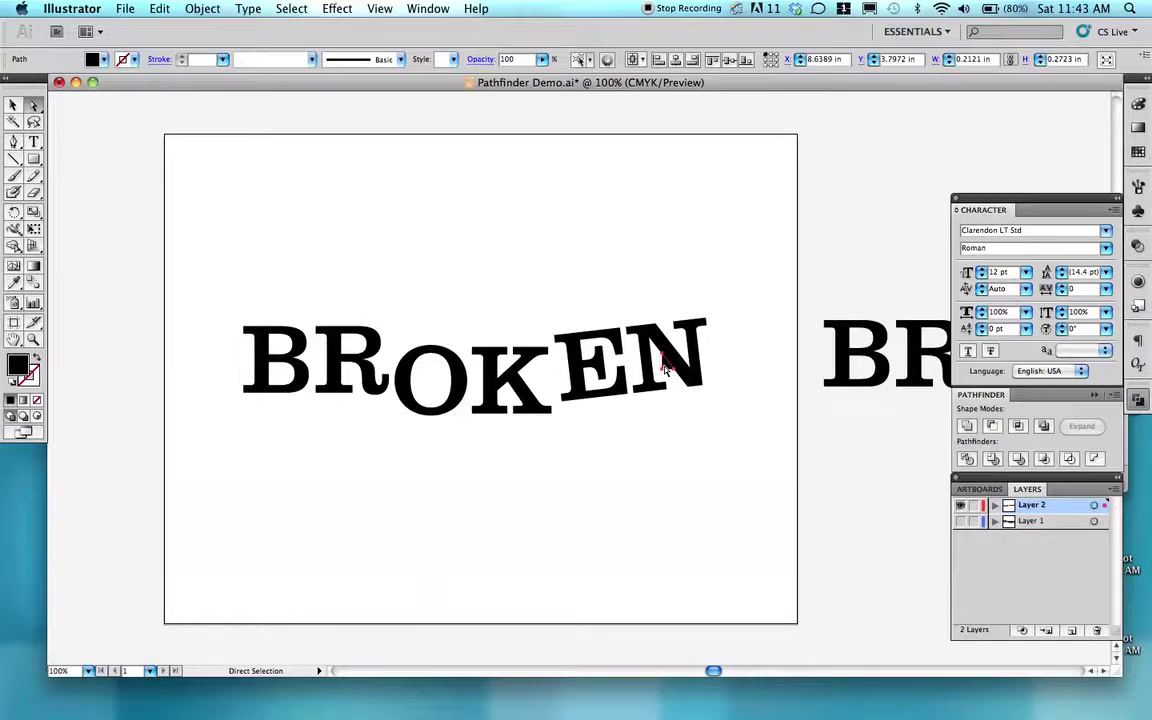
pyautogui.click(686, 334)
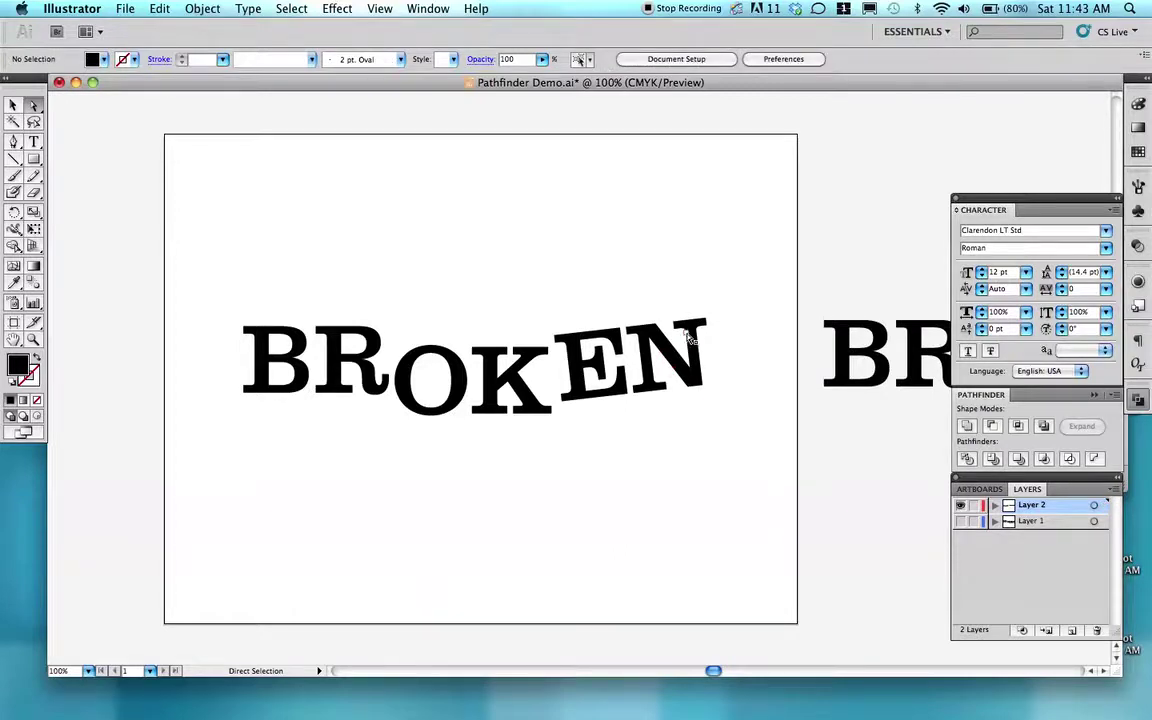
# Step: Shift the N's upper-right fragment up and outward to open a crack through the letter
pyautogui.moveTo(688, 338); pyautogui.dragTo(698, 325)
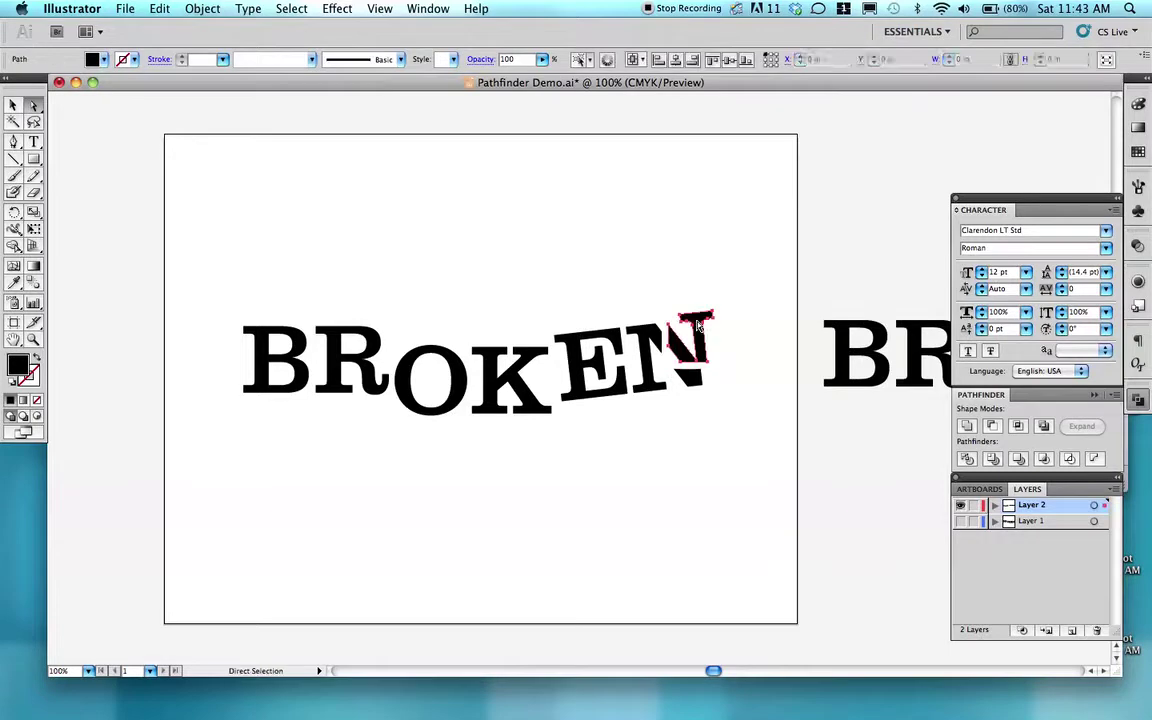
pyautogui.click(696, 384)
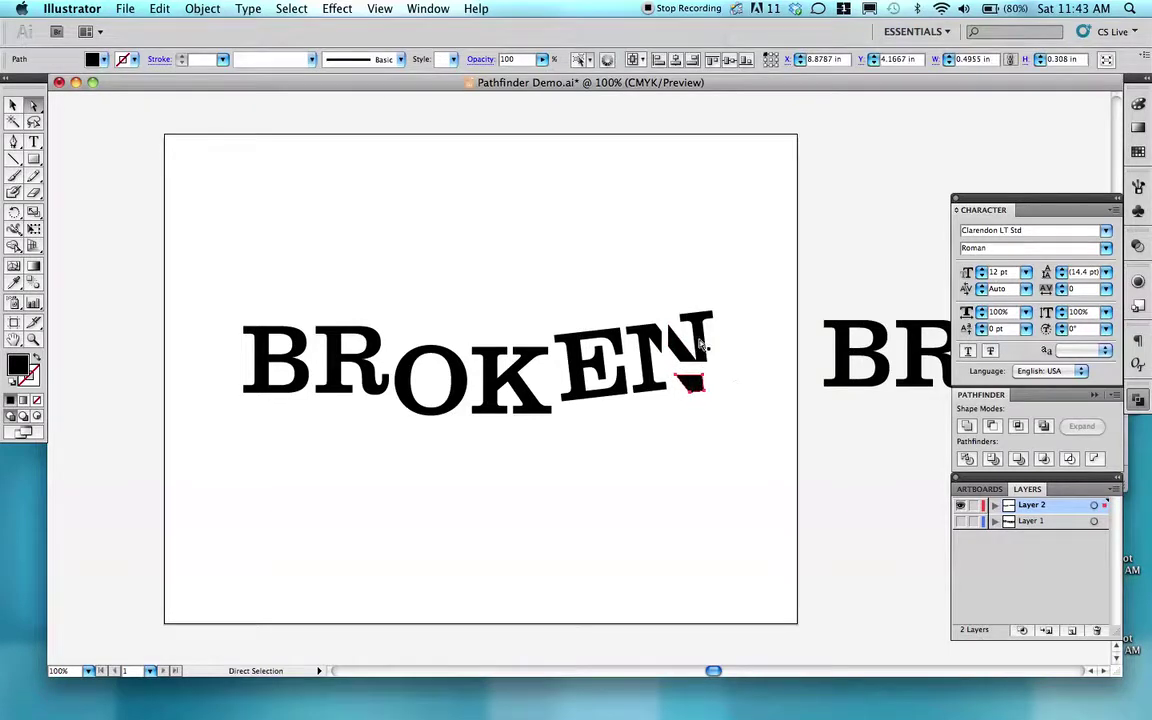
pyautogui.click(700, 345)
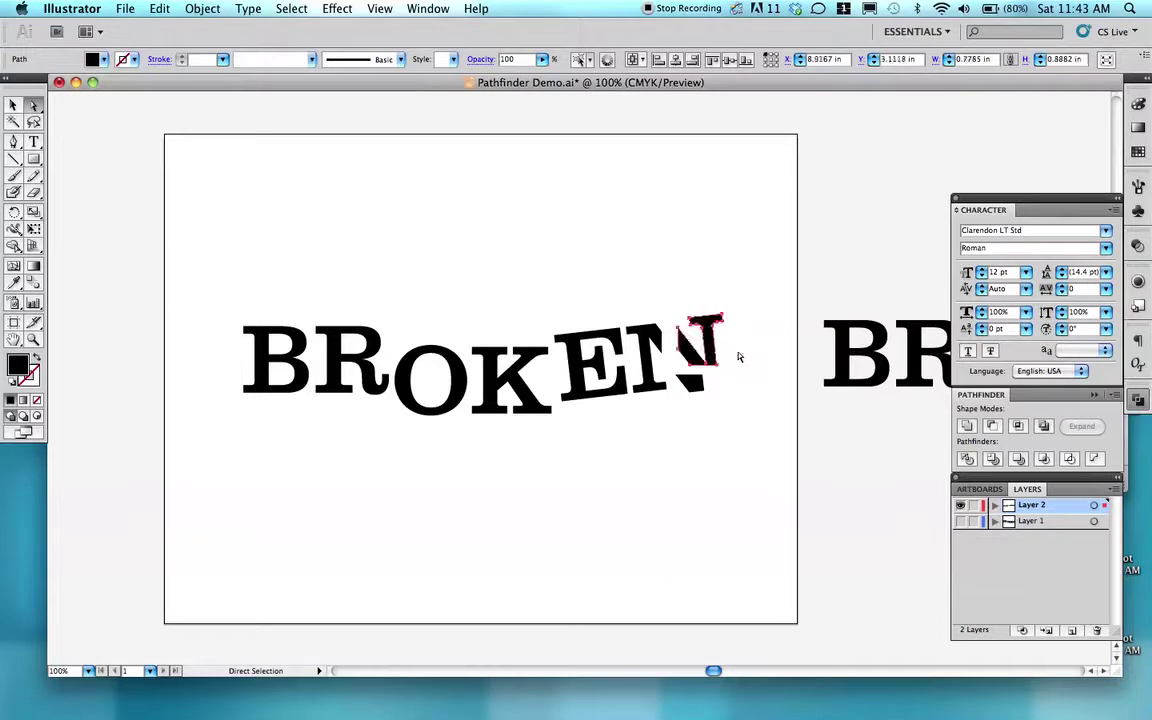
pyautogui.click(724, 381)
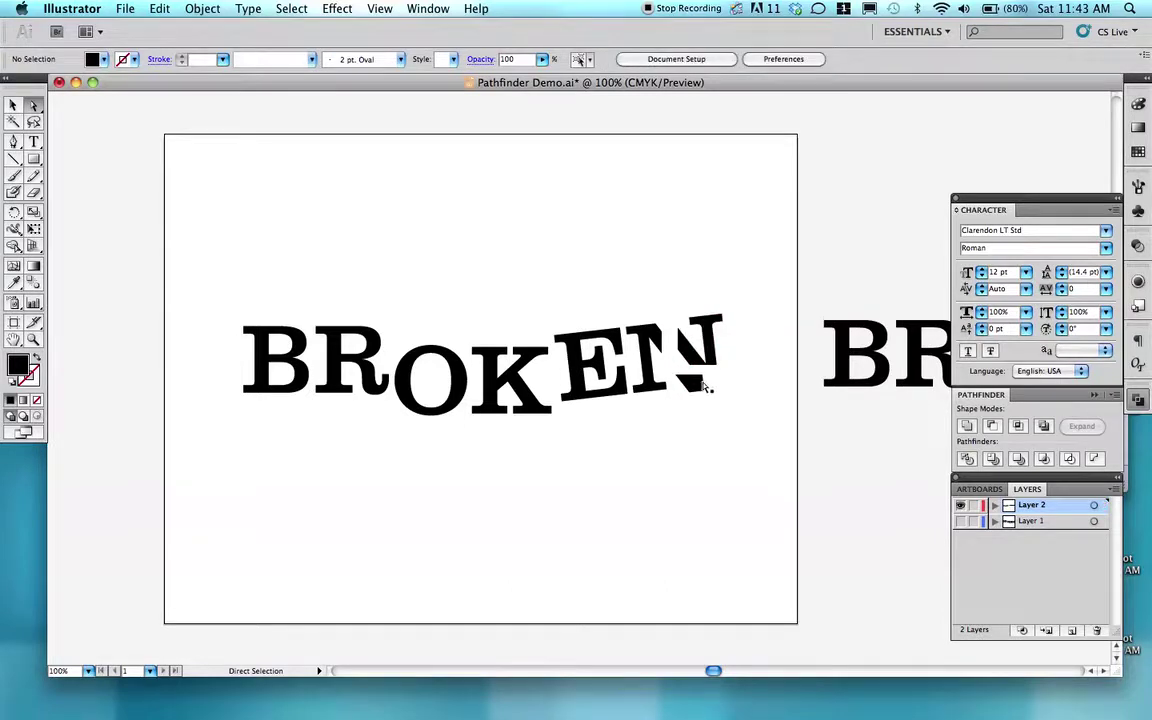
pyautogui.click(718, 389)
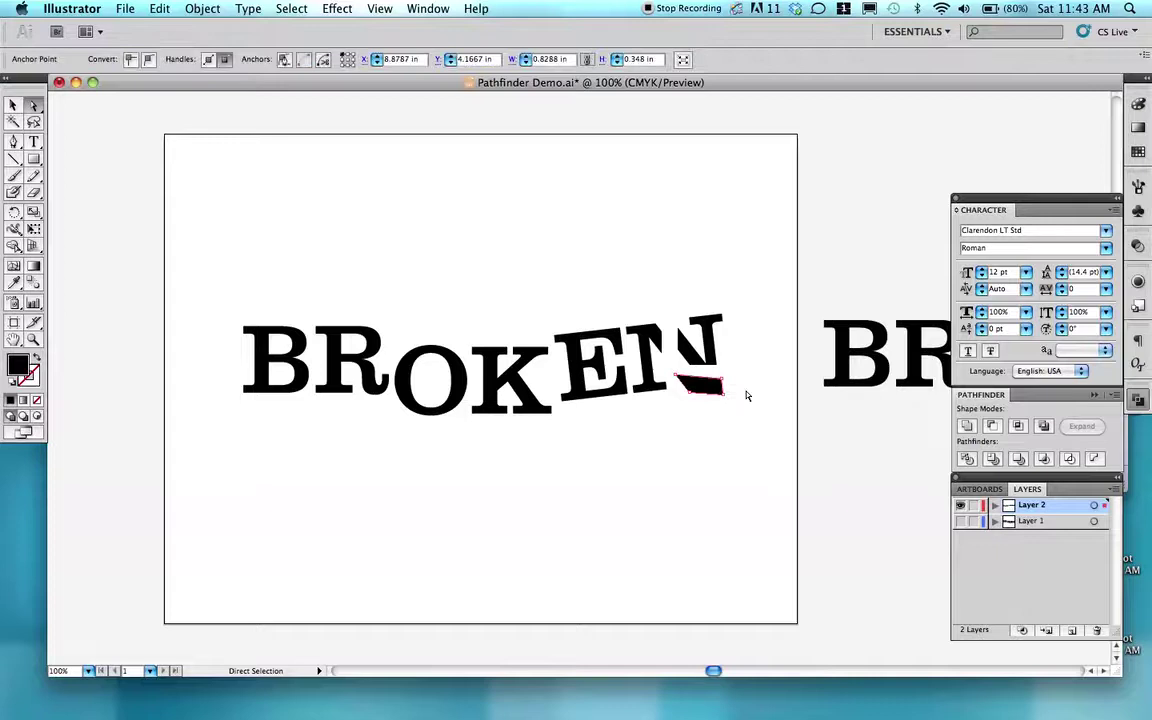
# Step: Stretch the N's bottom fragment downward, then undo the stretch from the Edit menu
pyautogui.moveTo(713, 399); pyautogui.dragTo(714, 410)
pyautogui.click(740, 416)
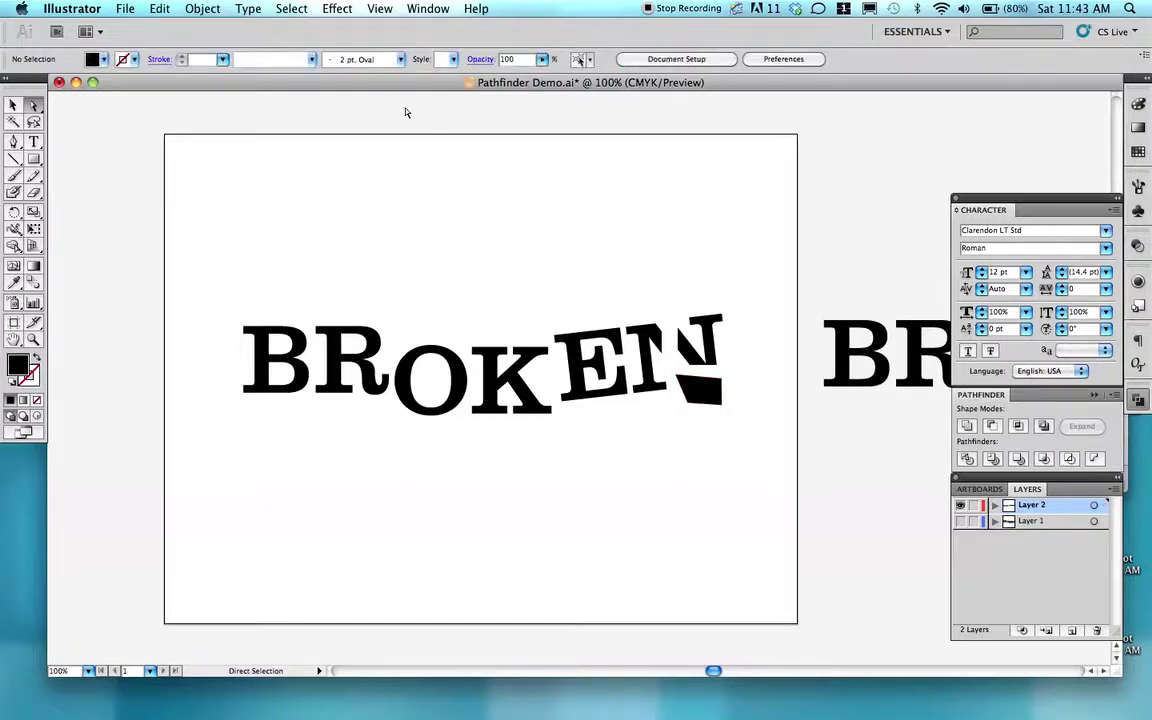
pyautogui.click(159, 14)
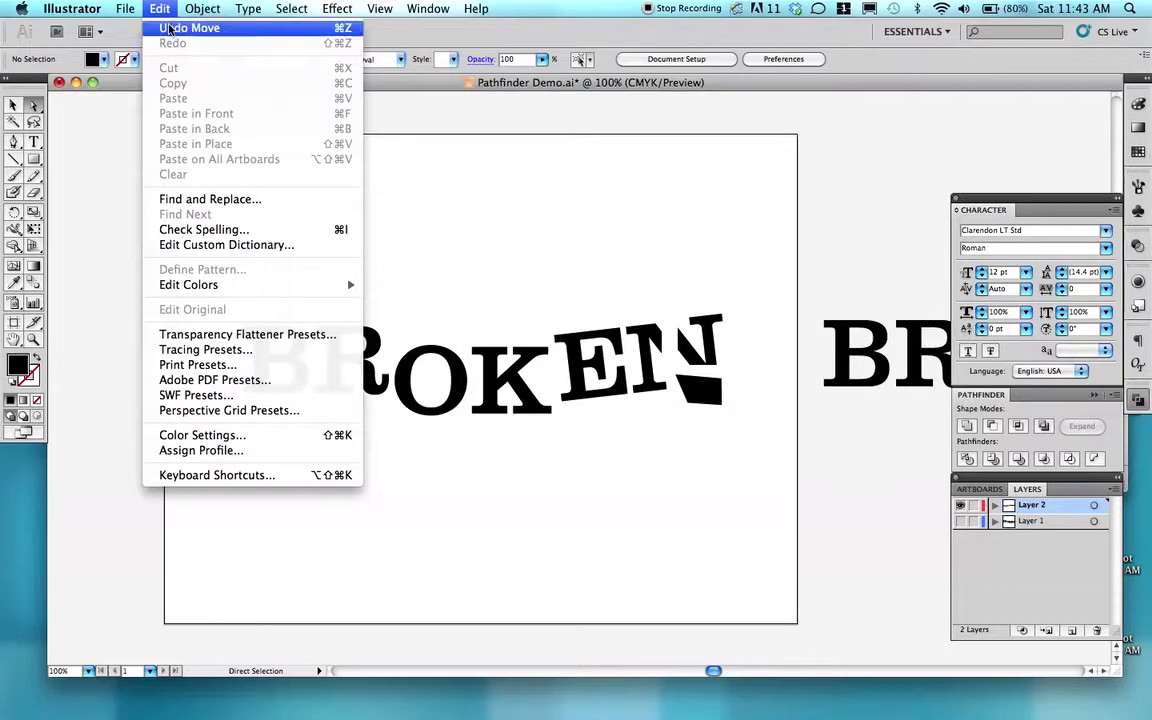
pyautogui.click(180, 28)
pyautogui.click(161, 12)
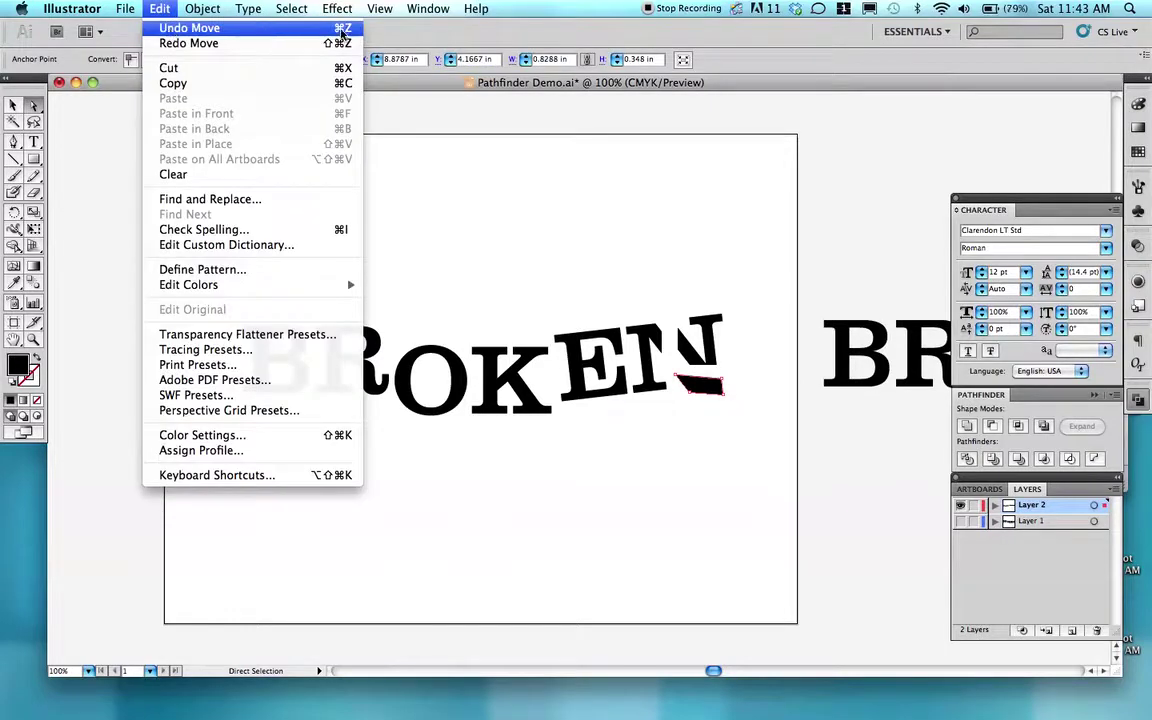
pyautogui.click(343, 30)
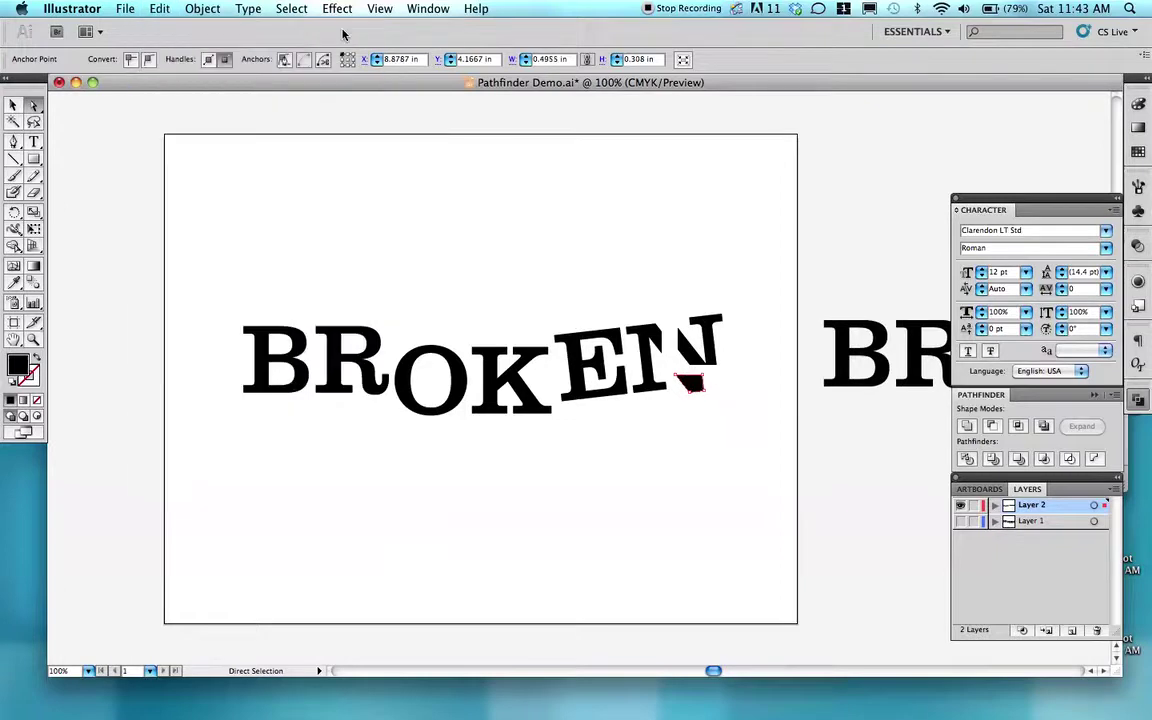
pyautogui.click(515, 138)
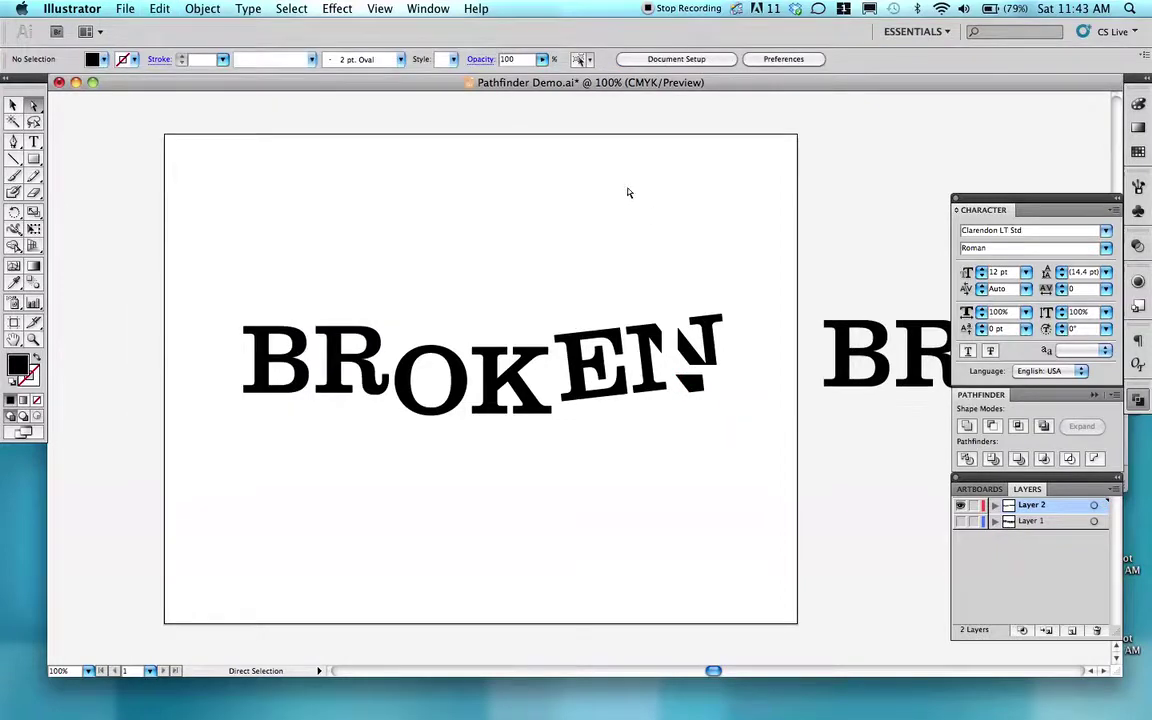
# Step: Undo back before the square's deletion, then redo so the black square is removed again
pyautogui.press('super+z')
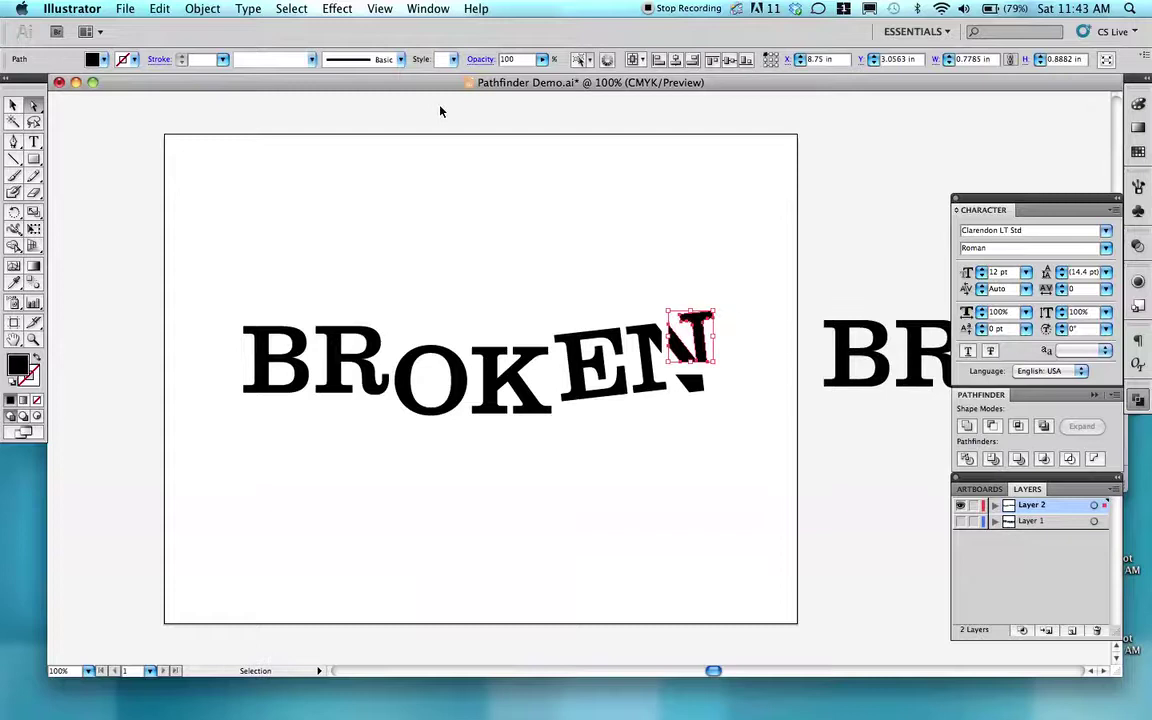
pyautogui.press('super+z')
pyautogui.press('super+z')
pyautogui.press('super+z')
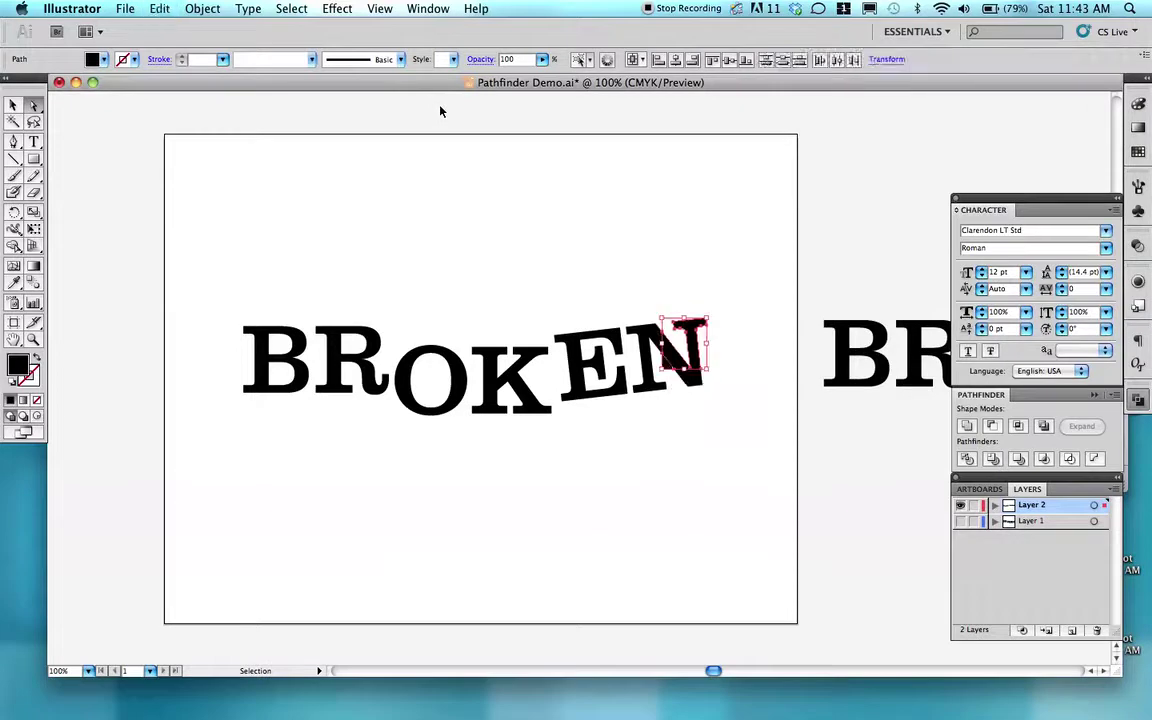
pyautogui.press('super+z')
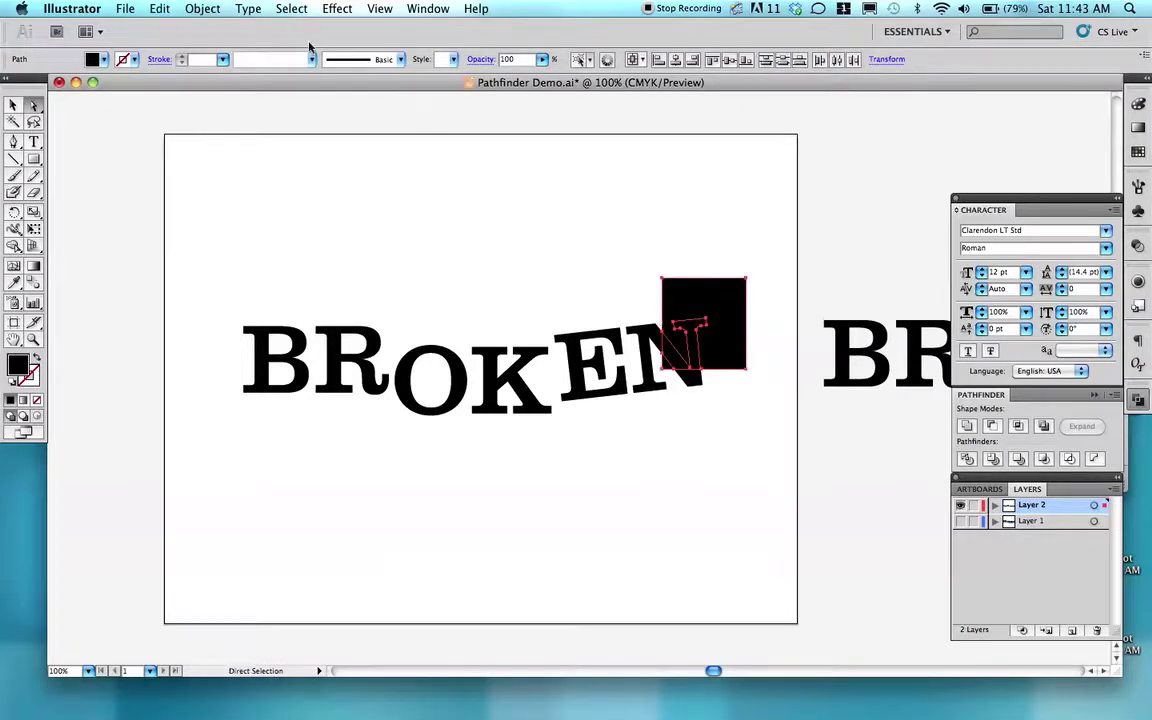
pyautogui.click(160, 9)
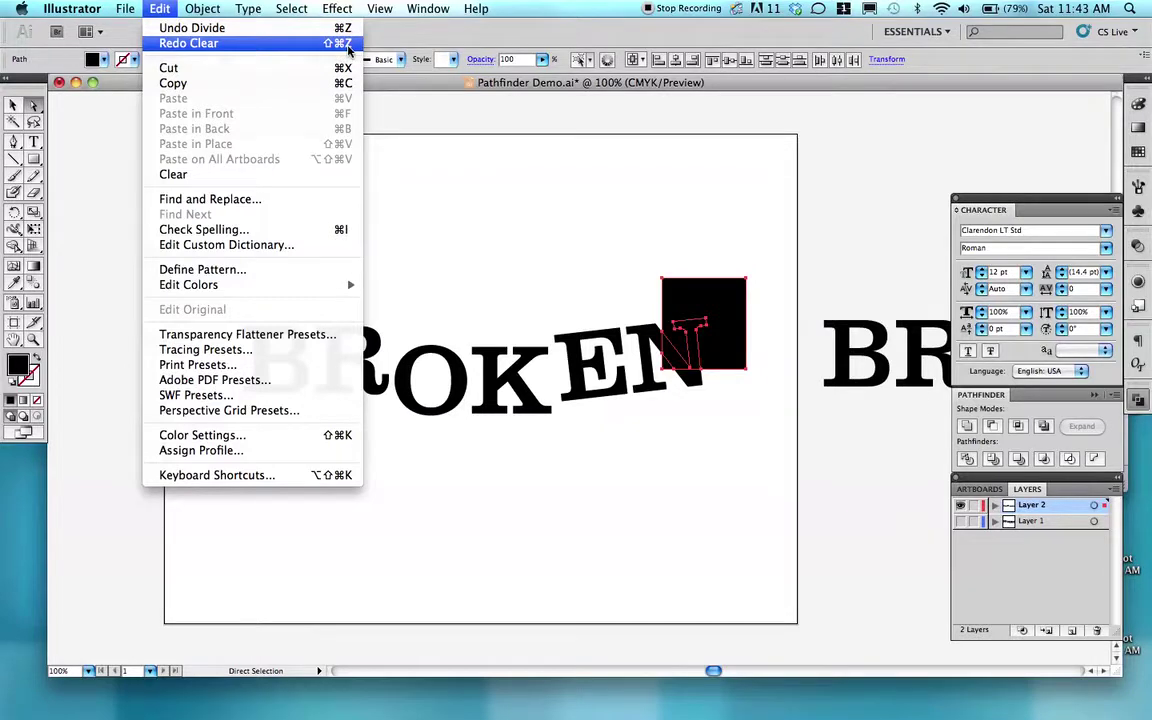
pyautogui.click(168, 7)
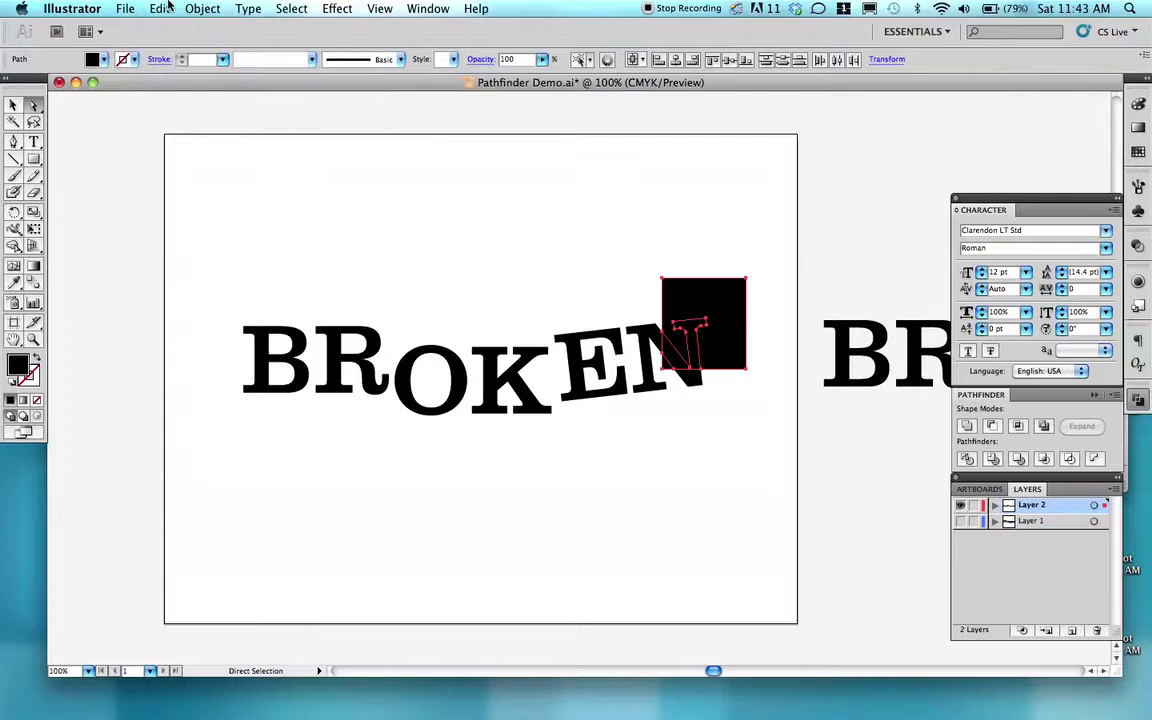
pyautogui.press('super+shift+z')
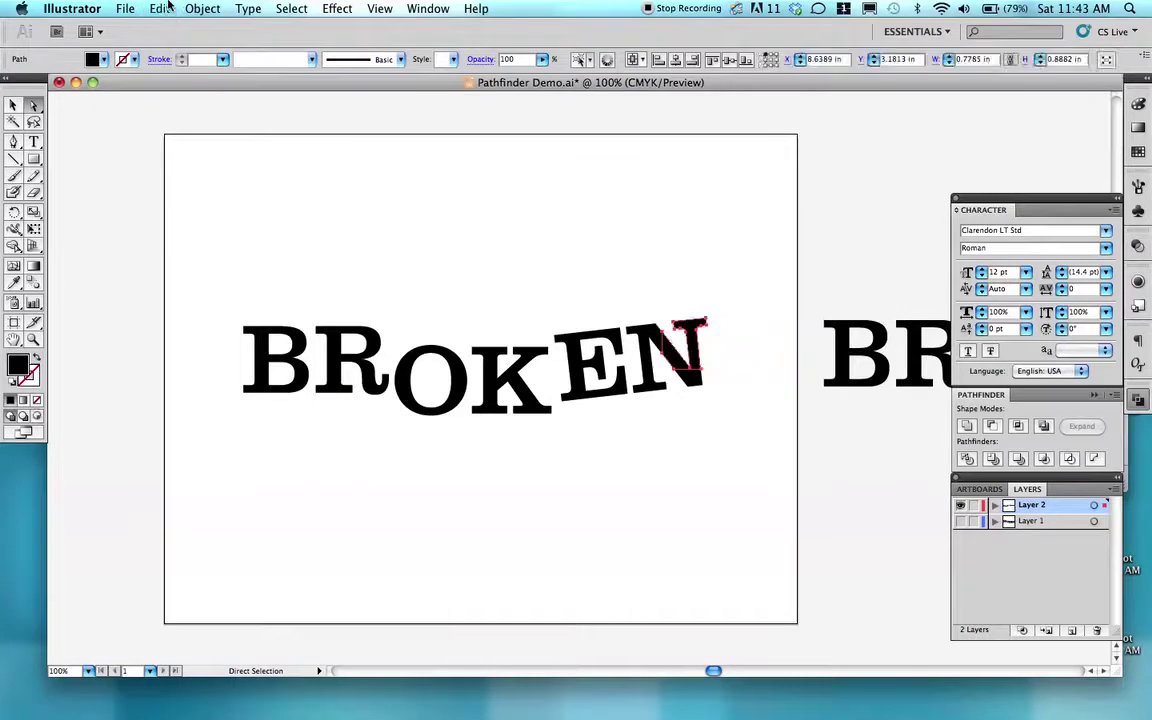
pyautogui.press('super+shift+z')
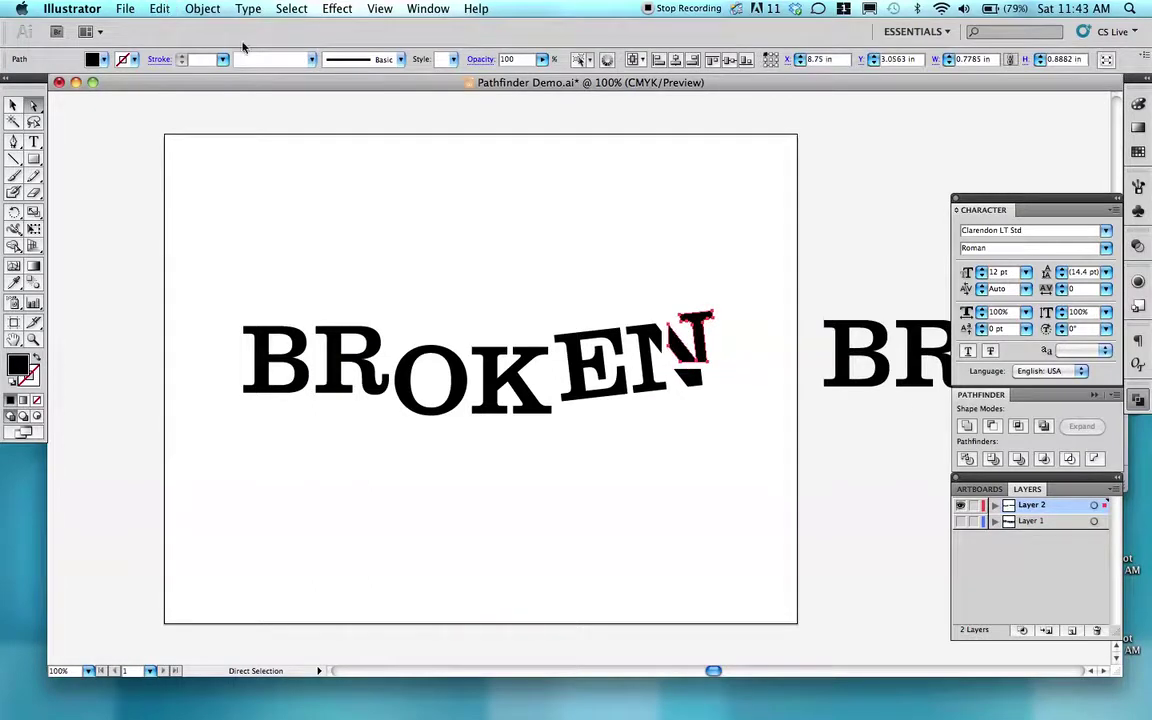
pyautogui.click(490, 172)
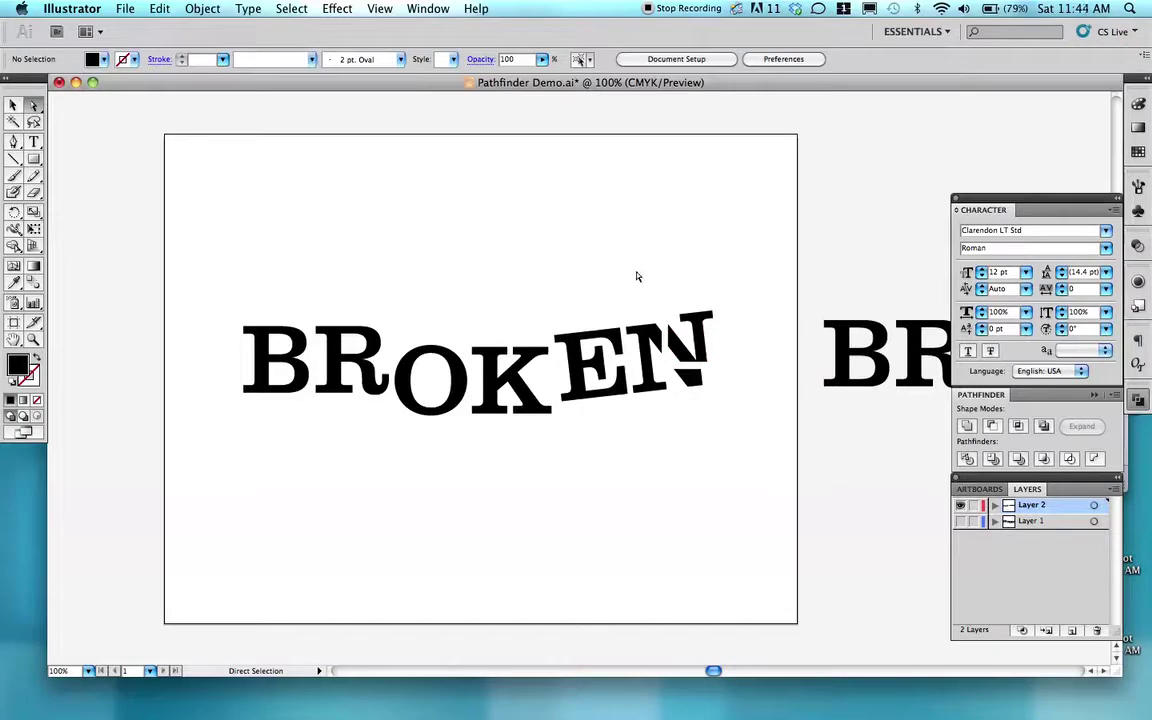
# Step: Rotate the small triangular fragment under the N slightly using its bounding box
pyautogui.click(692, 379)
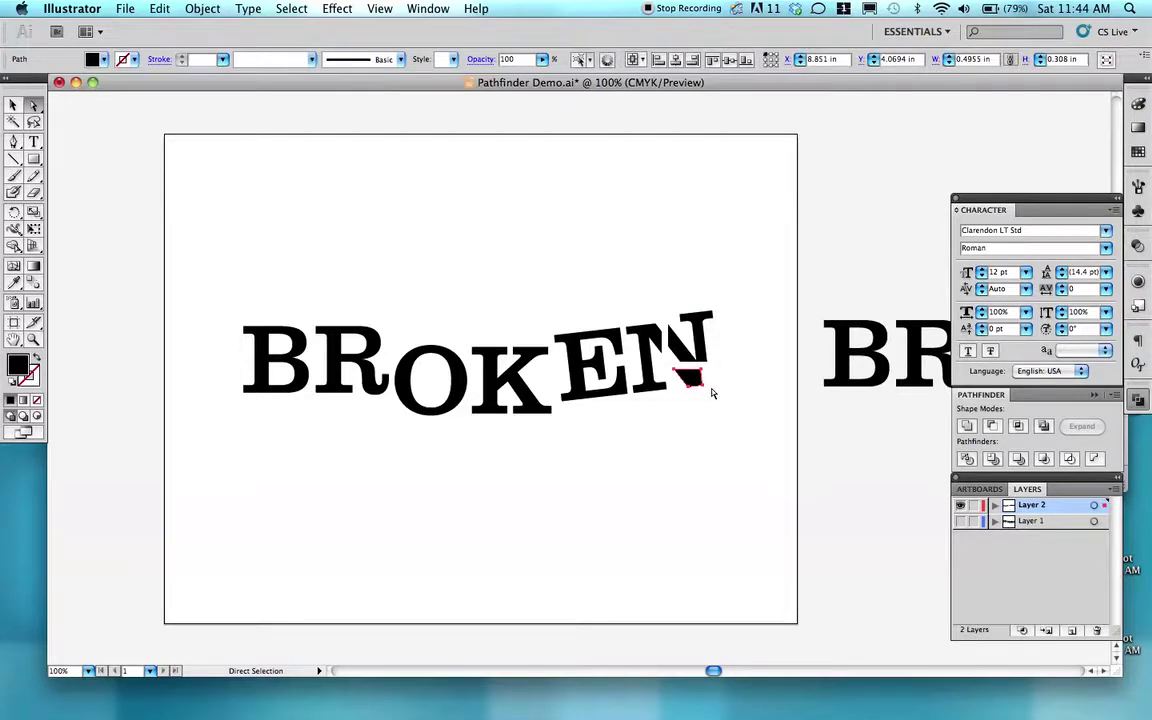
pyautogui.press('v')
pyautogui.press('a')
pyautogui.press('v')
pyautogui.moveTo(709, 389); pyautogui.dragTo(702, 396)
# Step: Rotate the N's upper piece slightly askew from the rest of the letter
pyautogui.press('a')
pyautogui.click(725, 403)
pyautogui.click(703, 352)
pyautogui.press('v')
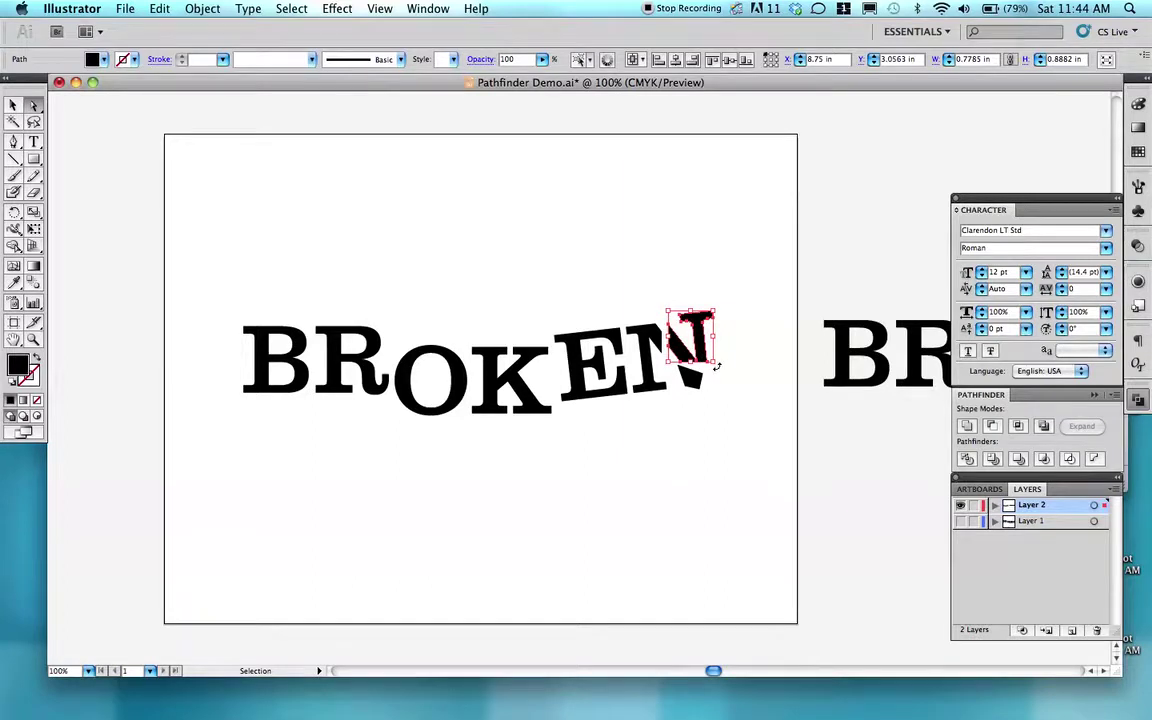
pyautogui.moveTo(716, 366); pyautogui.dragTo(712, 372)
pyautogui.press('a')
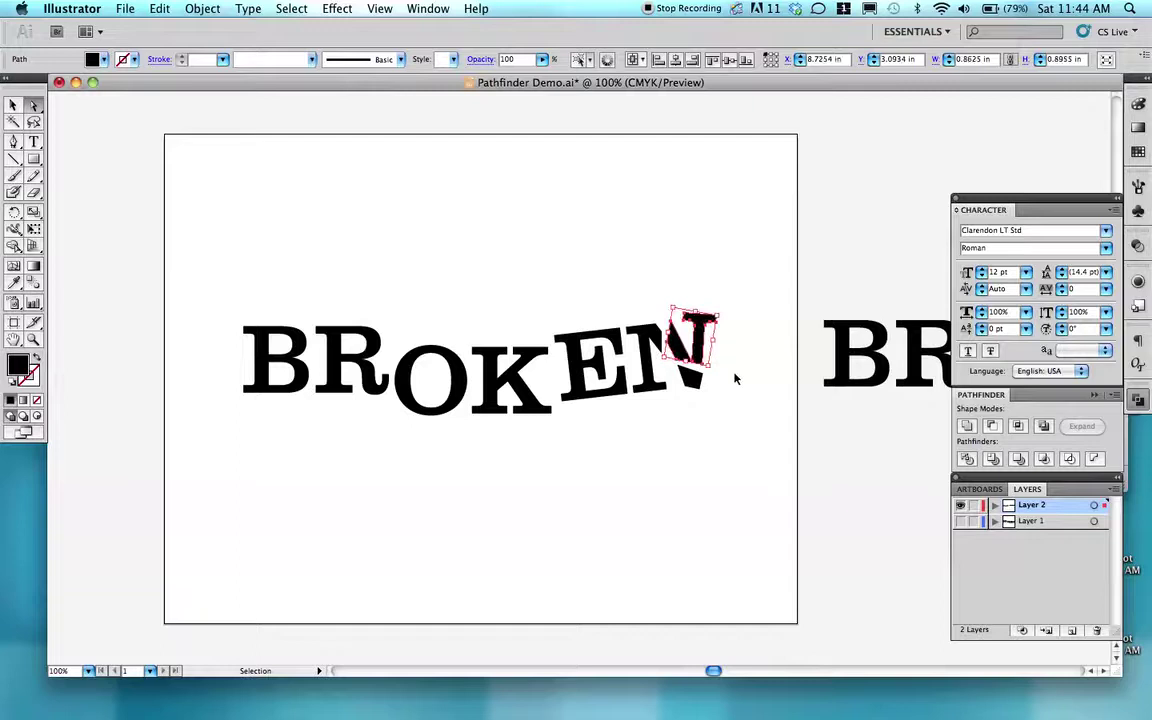
pyautogui.click(733, 378)
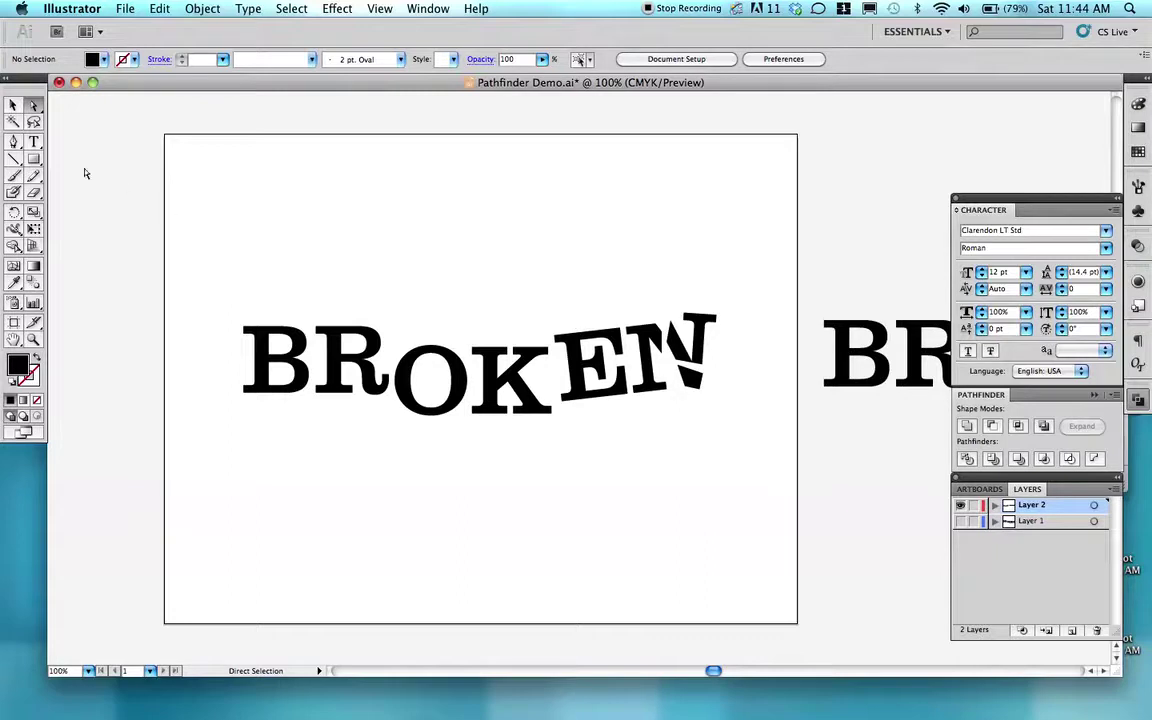
# Step: Draw a jagged six-point shape with the Pen tool over the B's top-left corner
pyautogui.click(14, 143)
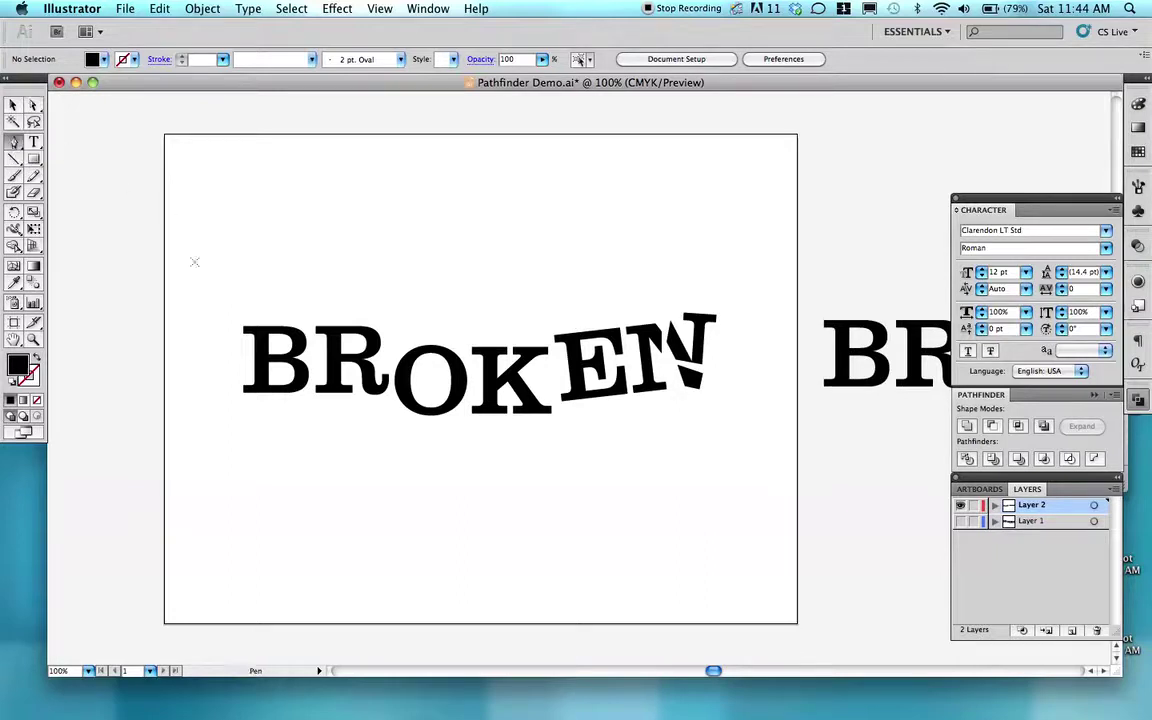
pyautogui.click(239, 362)
pyautogui.click(259, 349)
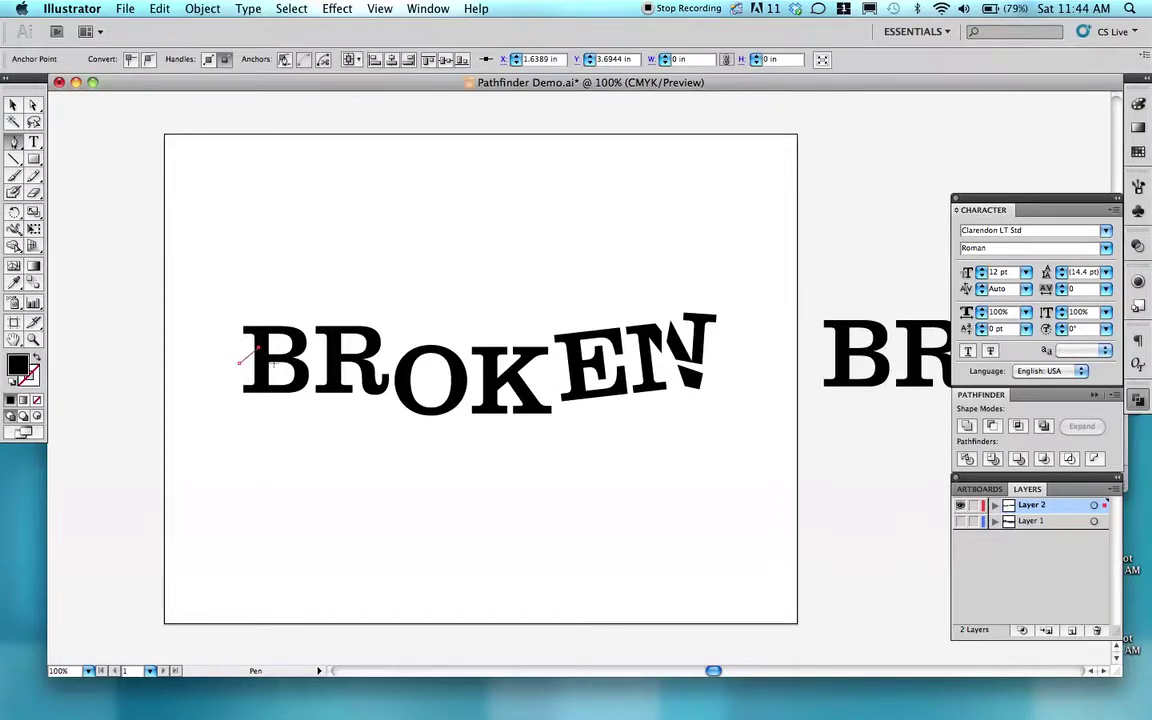
pyautogui.click(280, 370)
pyautogui.click(297, 343)
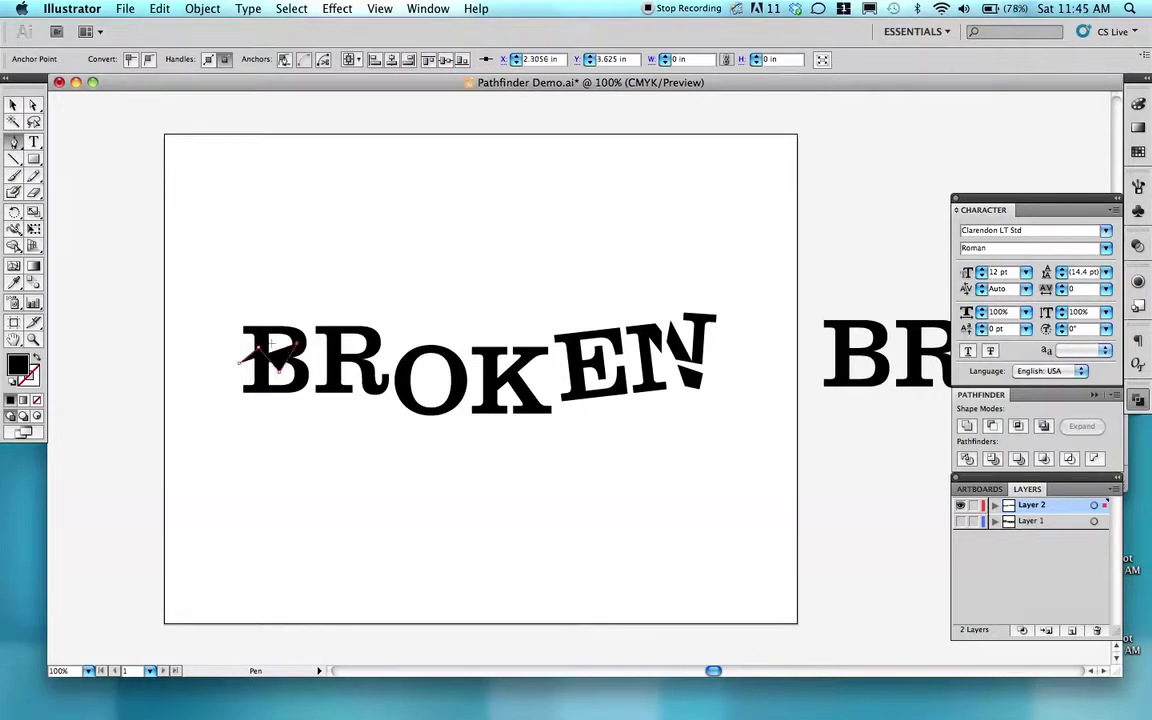
pyautogui.click(285, 310)
pyautogui.click(245, 305)
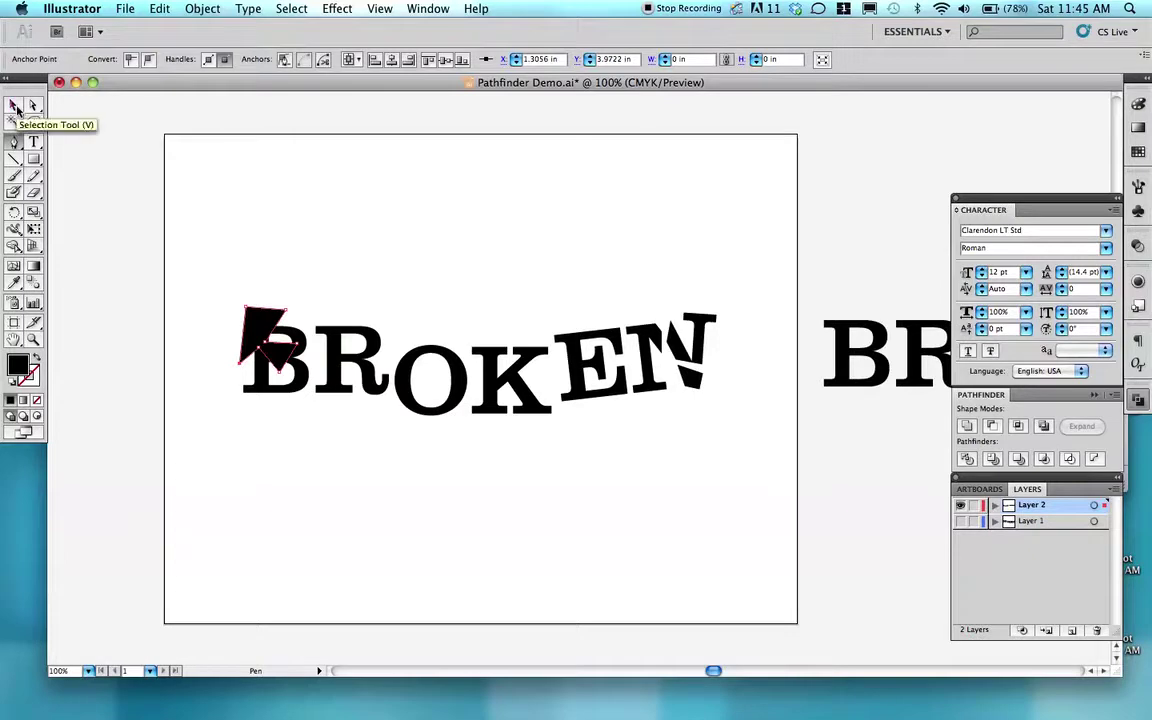
# Step: Select the jagged shape together with the B, apply Pathfinder Divide, then deselect
pyautogui.click(15, 107)
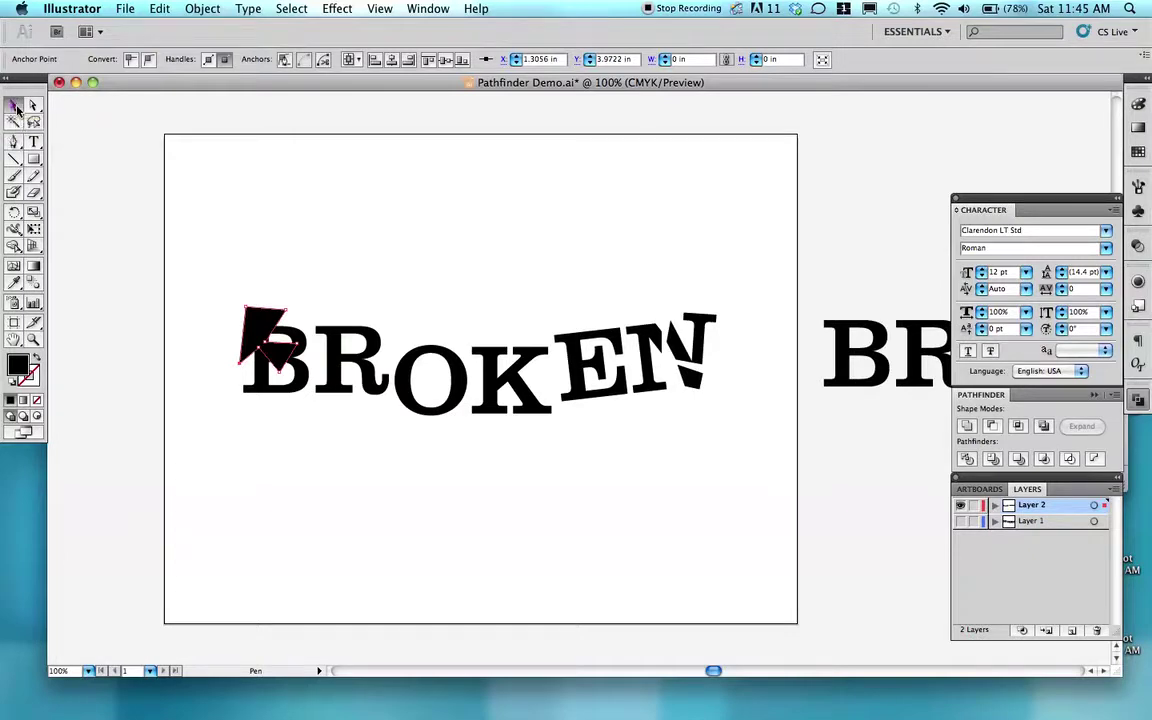
pyautogui.moveTo(217, 258); pyautogui.dragTo(286, 431)
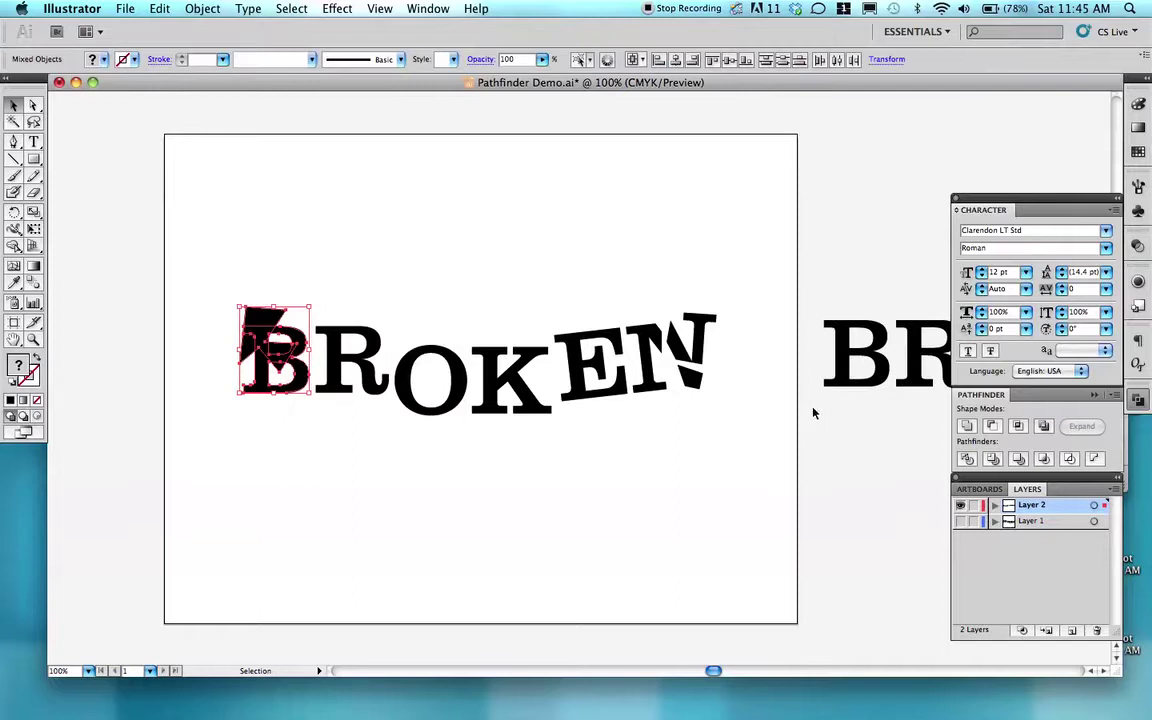
pyautogui.click(966, 460)
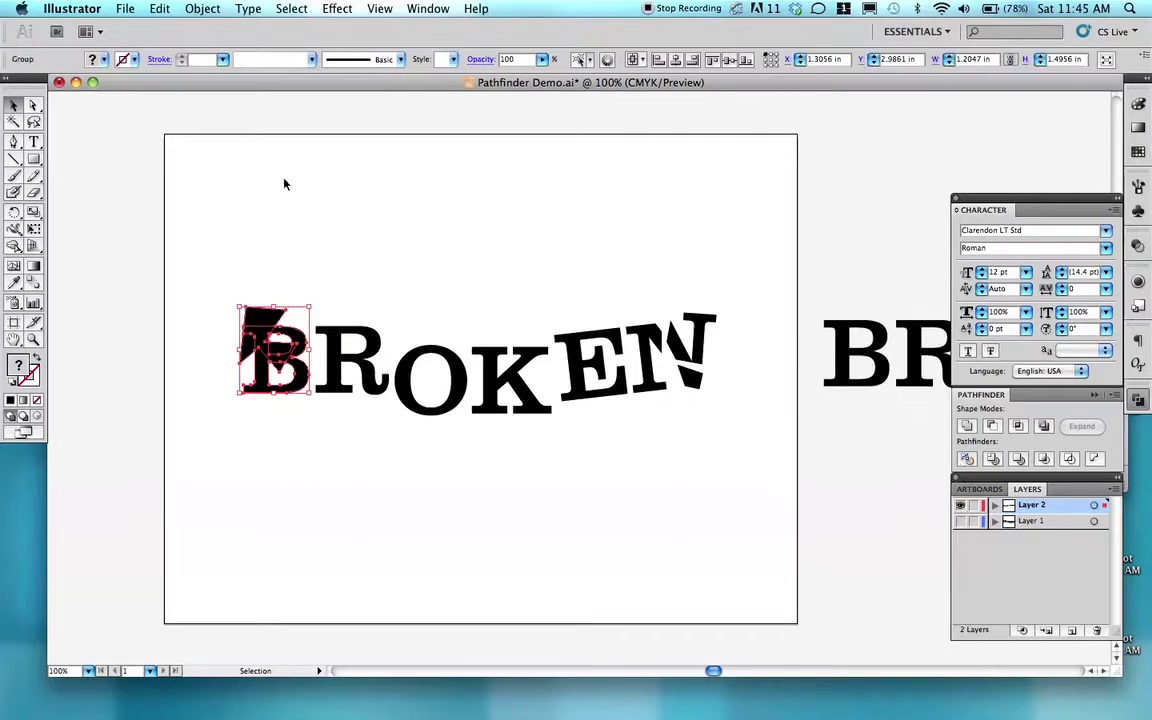
pyautogui.click(32, 106)
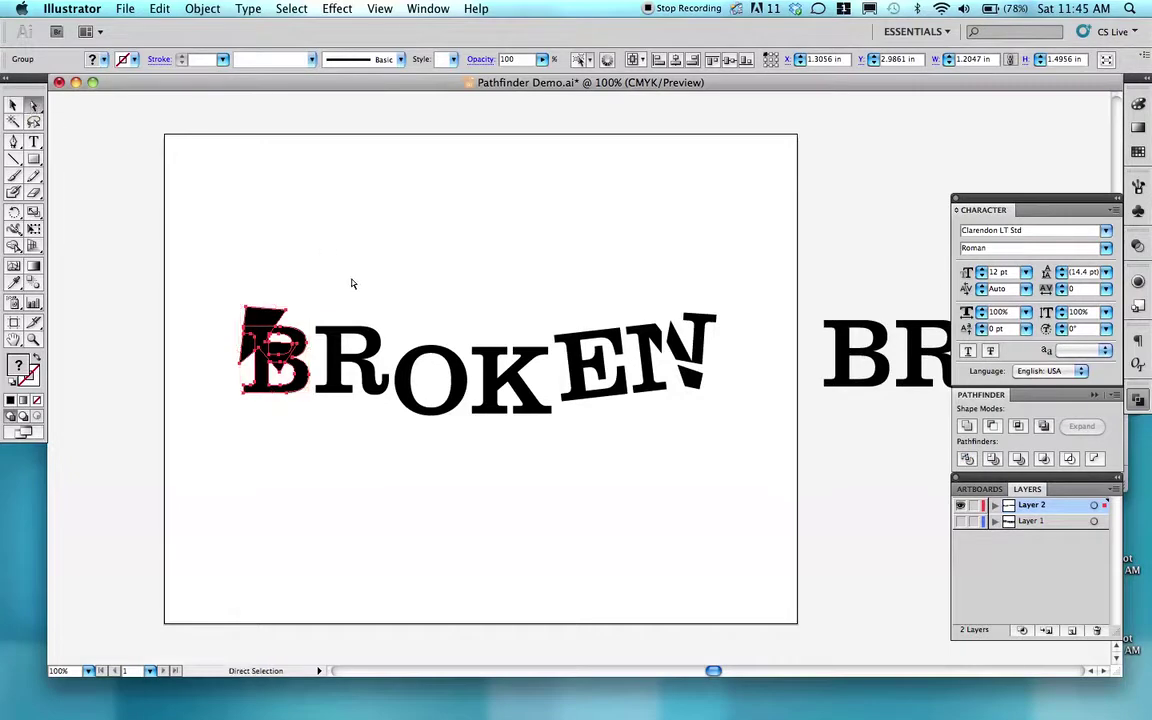
pyautogui.click(351, 284)
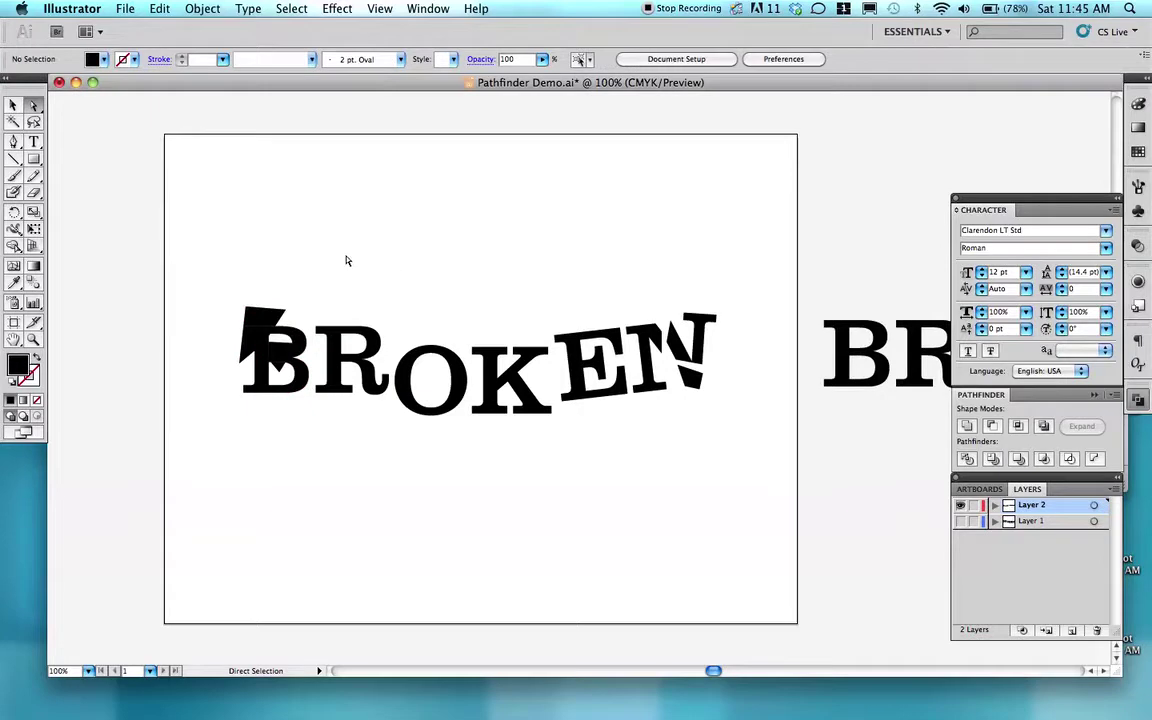
# Step: Delete the leftover cut piece sitting above the B
pyautogui.click(268, 317)
pyautogui.click(225, 317)
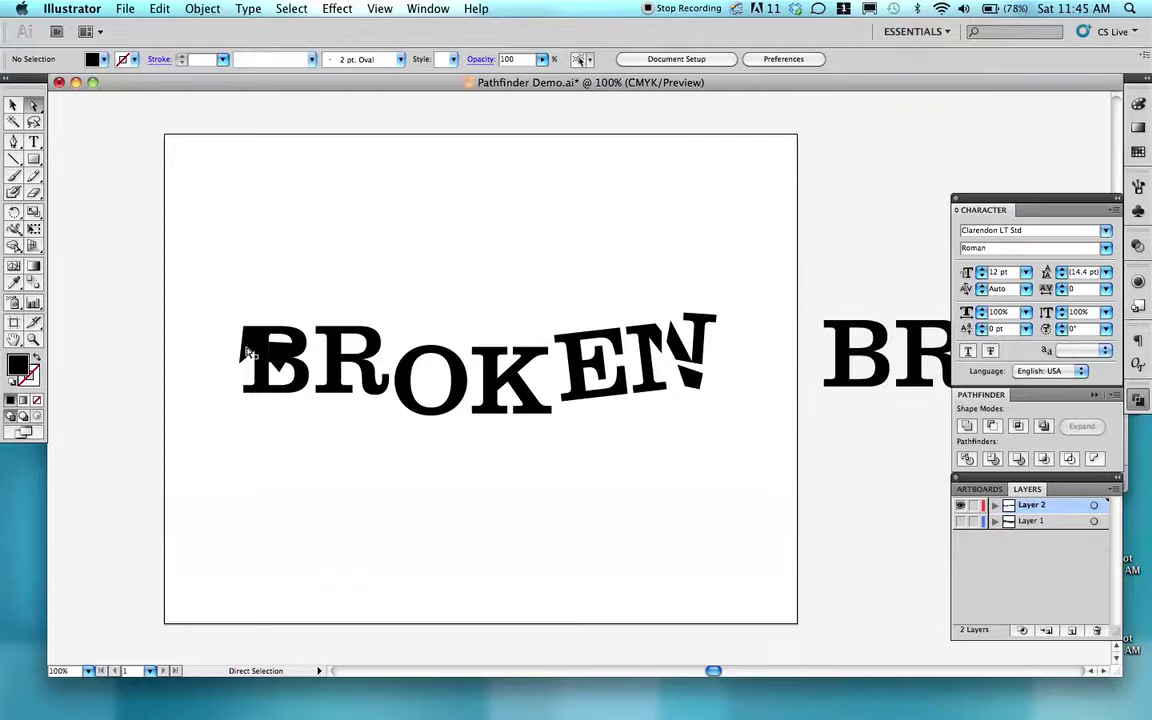
pyautogui.moveTo(262, 316); pyautogui.dragTo(280, 372)
pyautogui.hotkey('shift', 'ctrl', 'a')
pyautogui.hotkey('shift', 'ctrl', 'a')
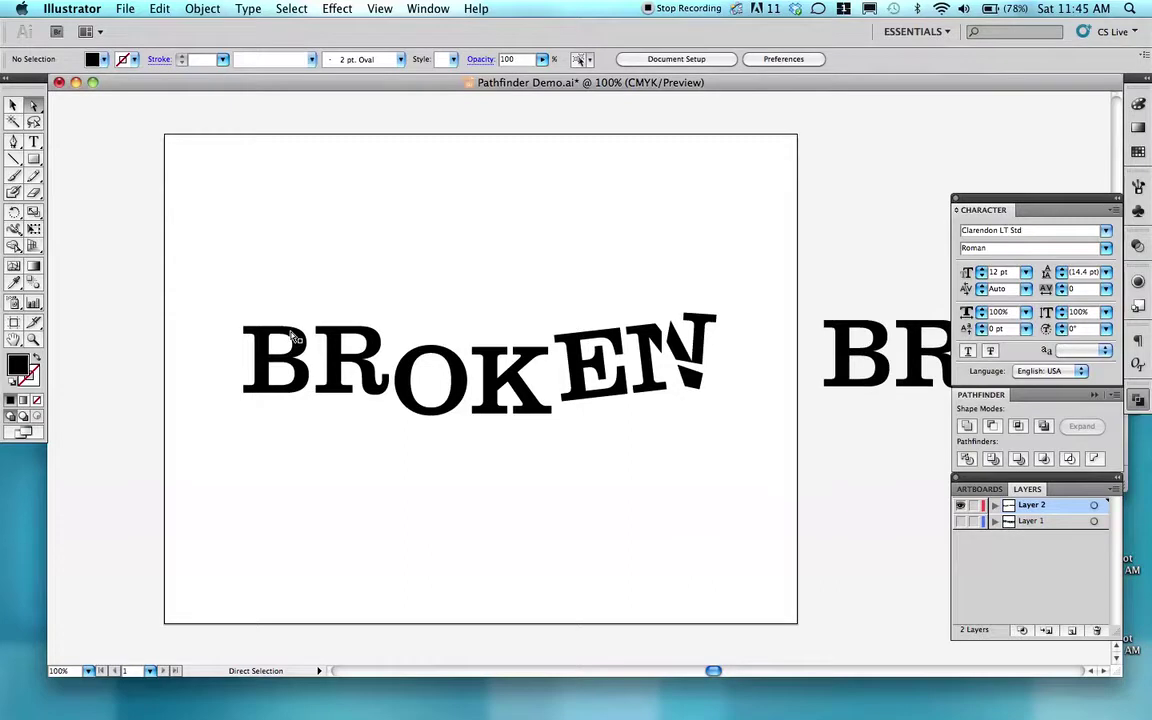
# Step: Reposition the B's top-left fragment, shifting it up and to the right
pyautogui.moveTo(291, 336); pyautogui.dragTo(262, 332)
pyautogui.click(298, 272)
pyautogui.click(259, 269)
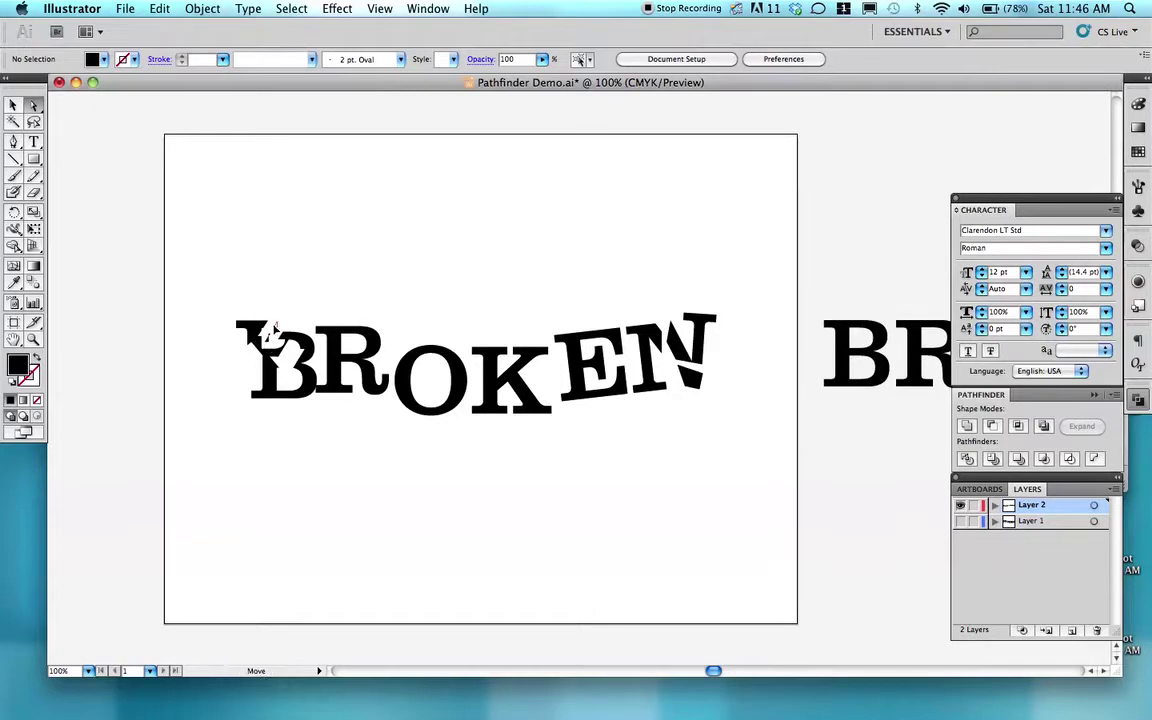
pyautogui.moveTo(249, 290); pyautogui.dragTo(297, 319)
pyautogui.click(300, 314)
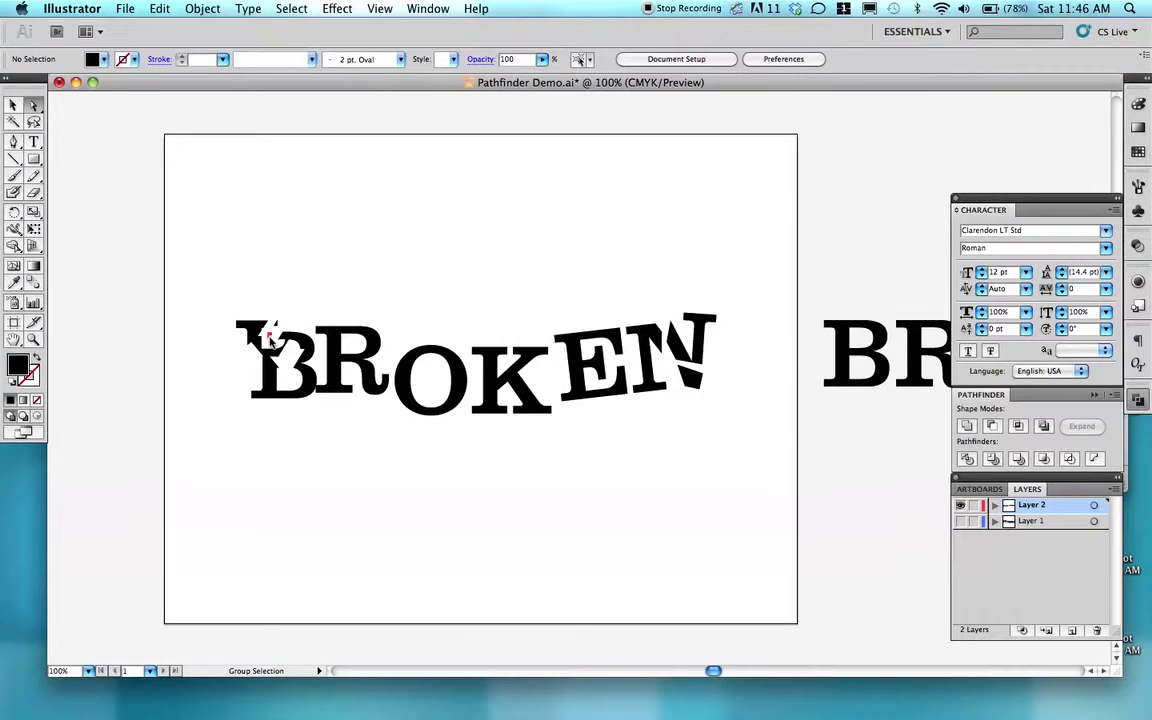
pyautogui.moveTo(266, 330); pyautogui.dragTo(298, 320)
pyautogui.click(311, 313)
# Step: Move the B's top-left fragment down-left and rotate it so it tilts
pyautogui.press('alt')
pyautogui.moveTo(289, 320); pyautogui.dragTo(268, 338)
pyautogui.click(269, 263)
pyautogui.click(256, 334)
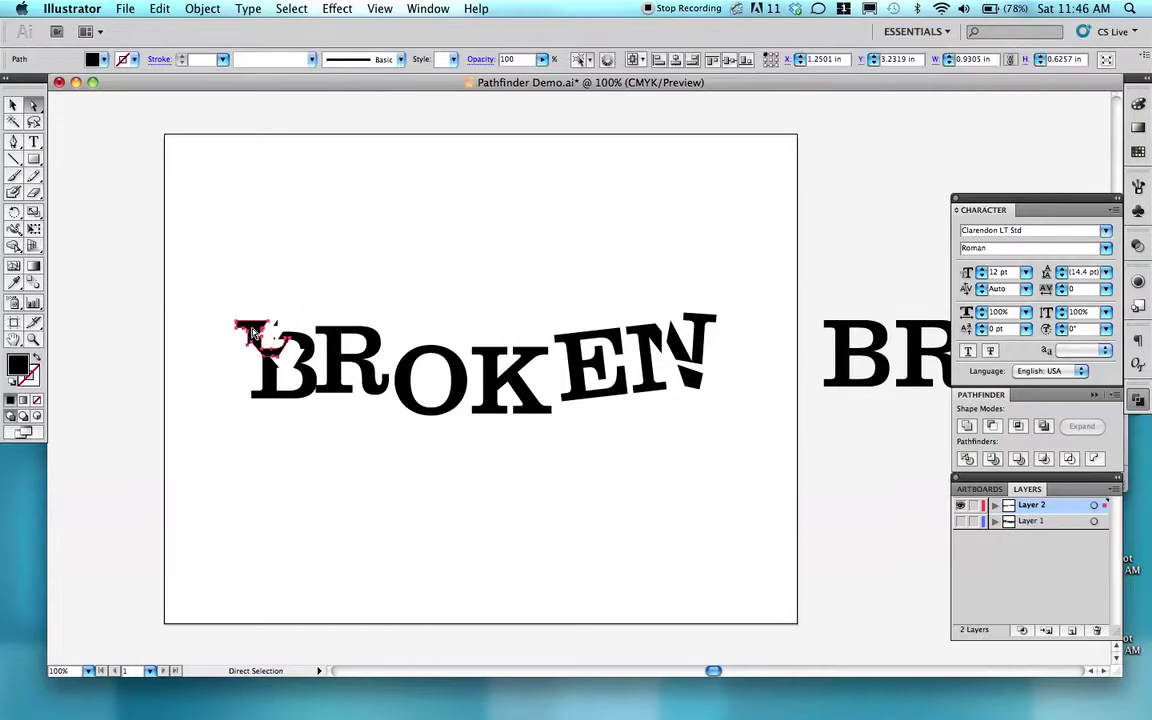
pyautogui.press('v')
pyautogui.moveTo(232, 343); pyautogui.dragTo(215, 300)
# Step: Nudge the rotated B fragment further left and clear the selection
pyautogui.press('a')
pyautogui.moveTo(256, 337)
pyautogui.mouseDown()
pyautogui.moveTo(238, 337)
pyautogui.moveTo(273, 335)
pyautogui.mouseUp()
pyautogui.click(299, 287)
pyautogui.press('v')
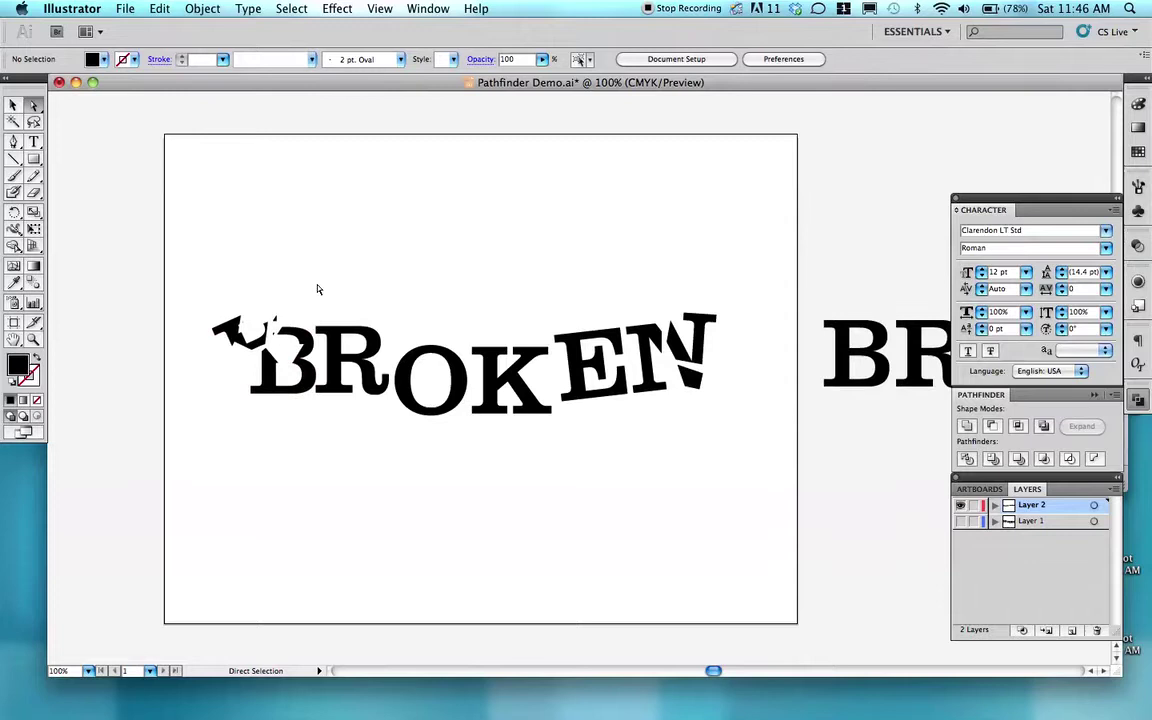
pyautogui.click(319, 288)
pyautogui.press('super+shift+a')
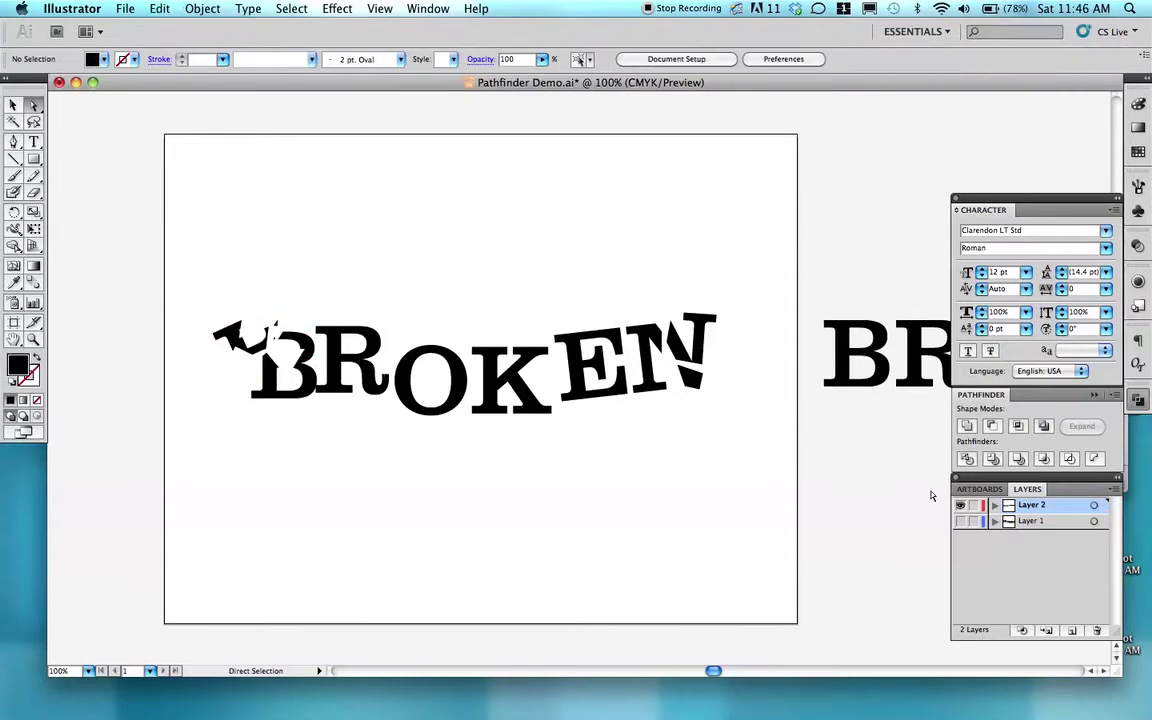
# Step: Hide Layer 2 and show Layer 1 in Preview mode, revealing the intact tilted BROKEN
pyautogui.click(960, 505)
pyautogui.click(960, 521)
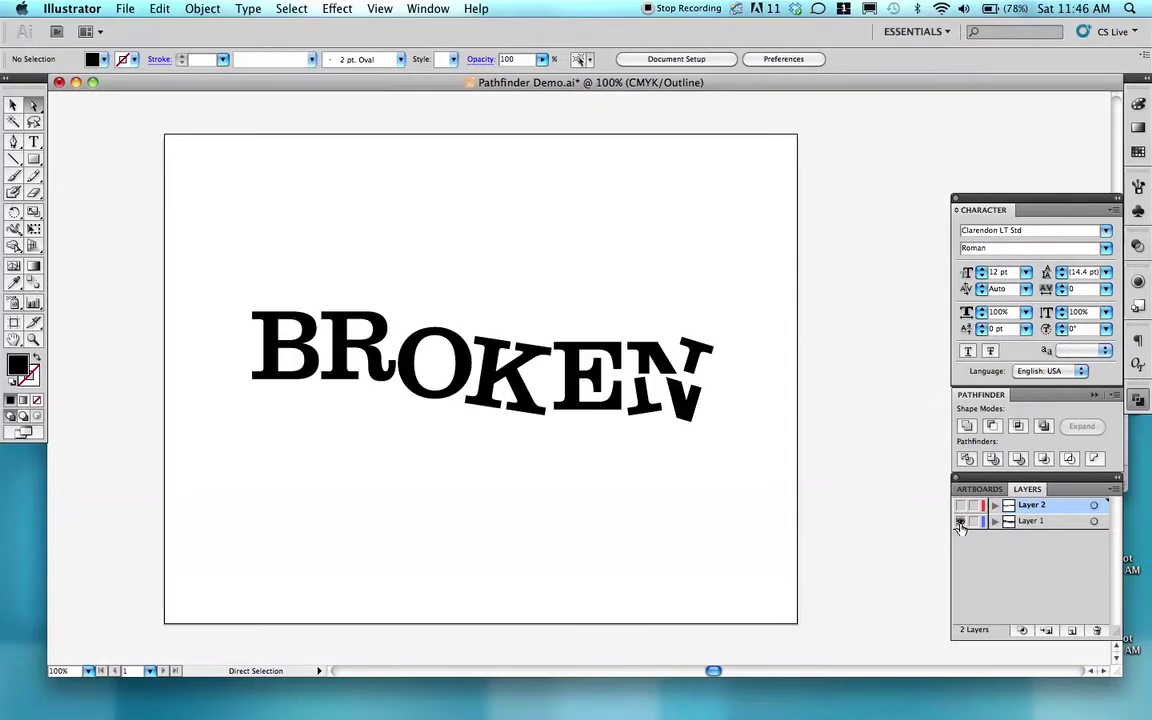
pyautogui.keyDown('super'); pyautogui.click(960, 522); pyautogui.keyUp('super')
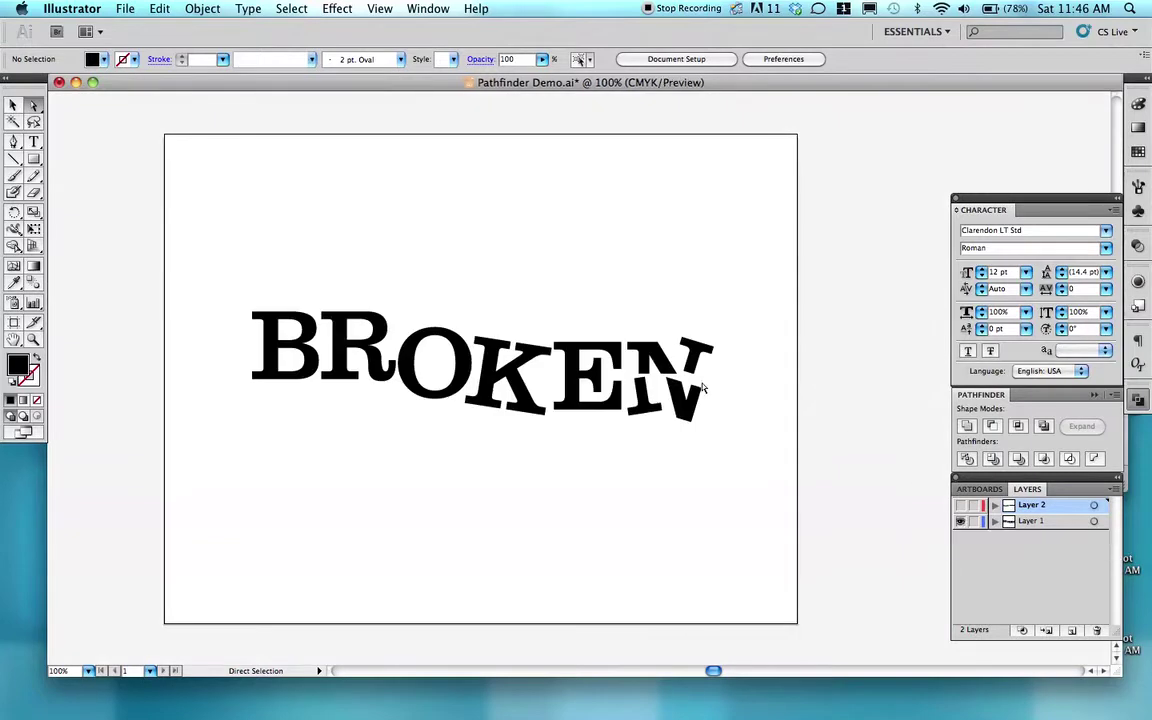